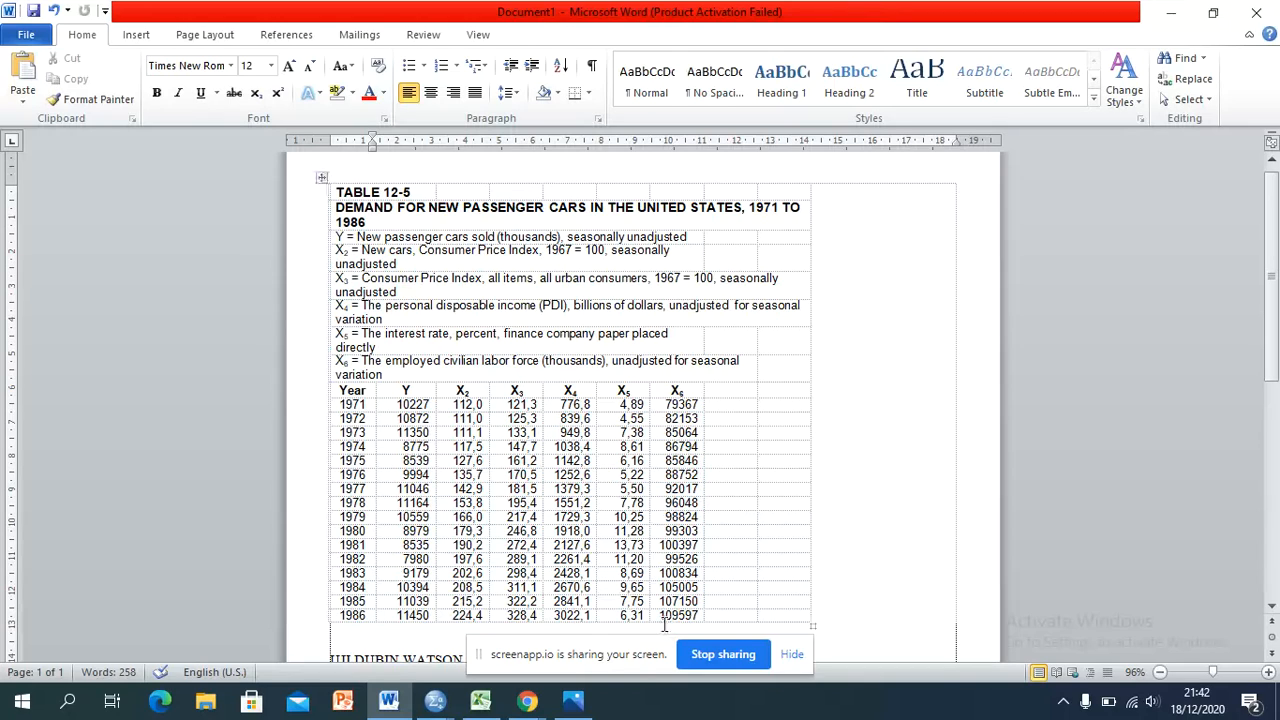
Switch to the uji asumsi klasik.sav dataset in SPSS and review the definitions of variables Y and X1 to X5.
{"action": "left_click_drag", "start_coordinate": [643, 663], "coordinate": [797, 712]}
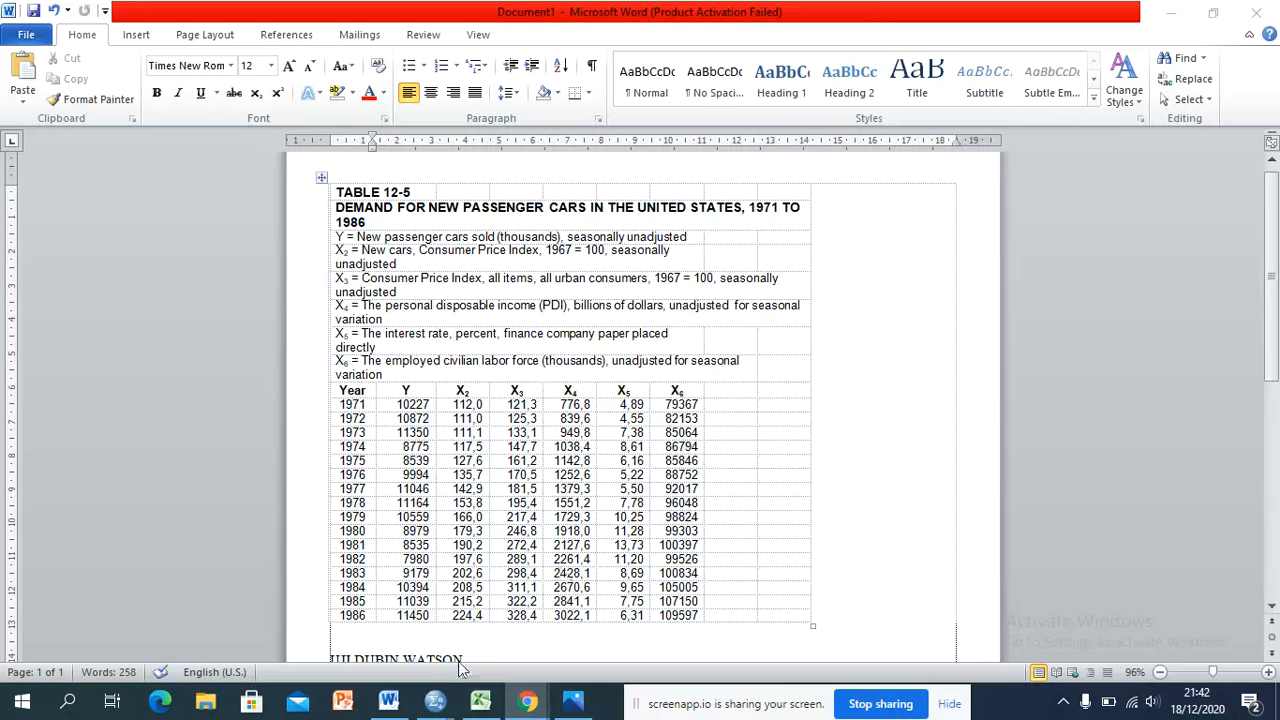
{"action": "mouse_move", "coordinate": [436, 700]}
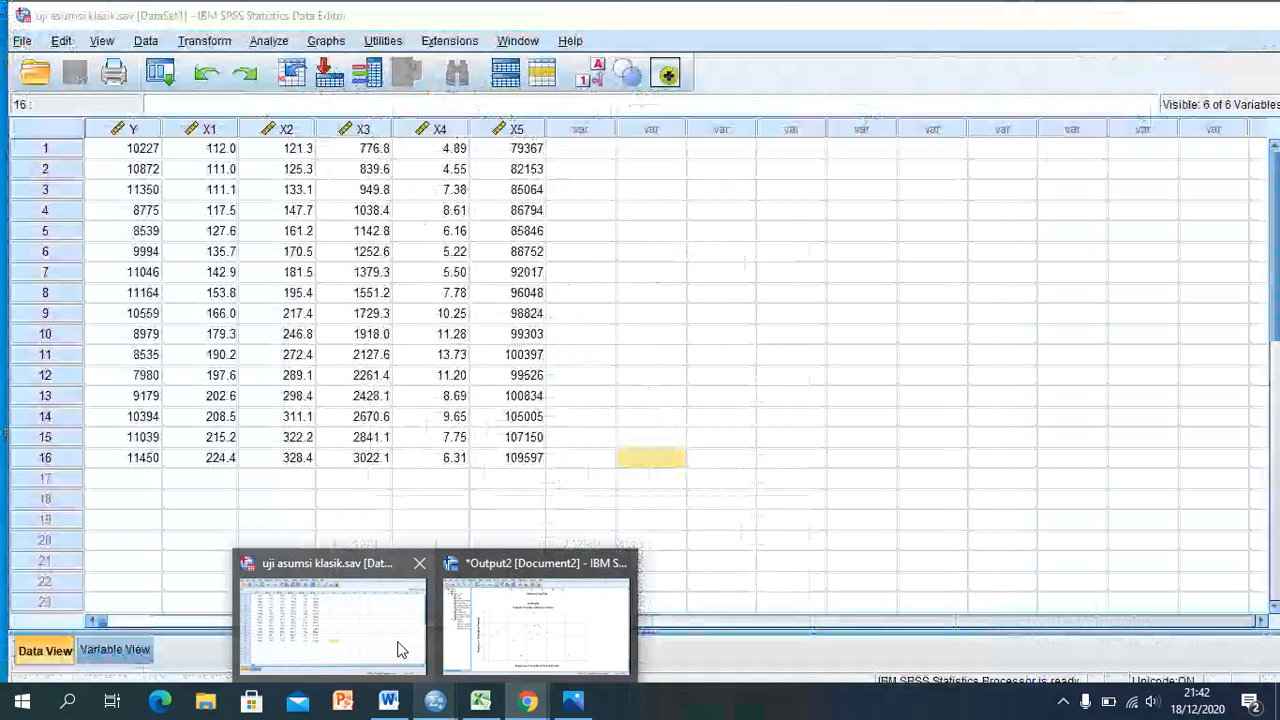
{"action": "left_click", "coordinate": [398, 648]}
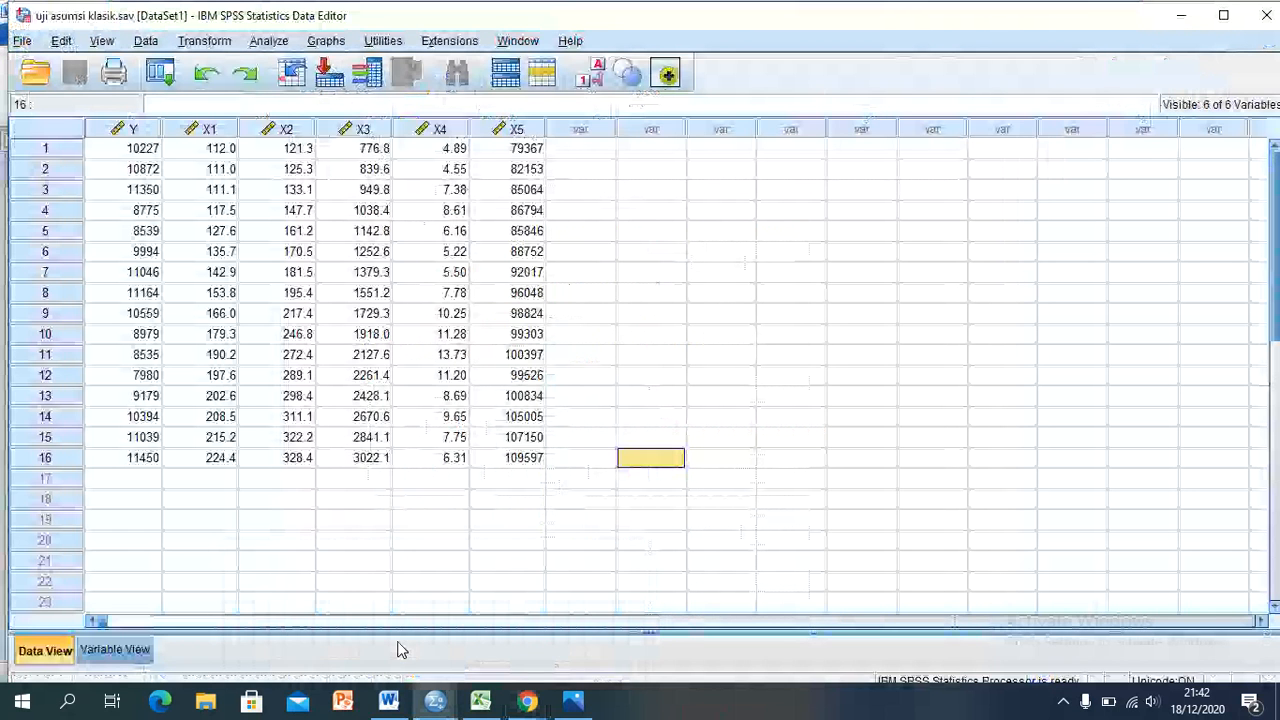
{"action": "left_click", "coordinate": [136, 649]}
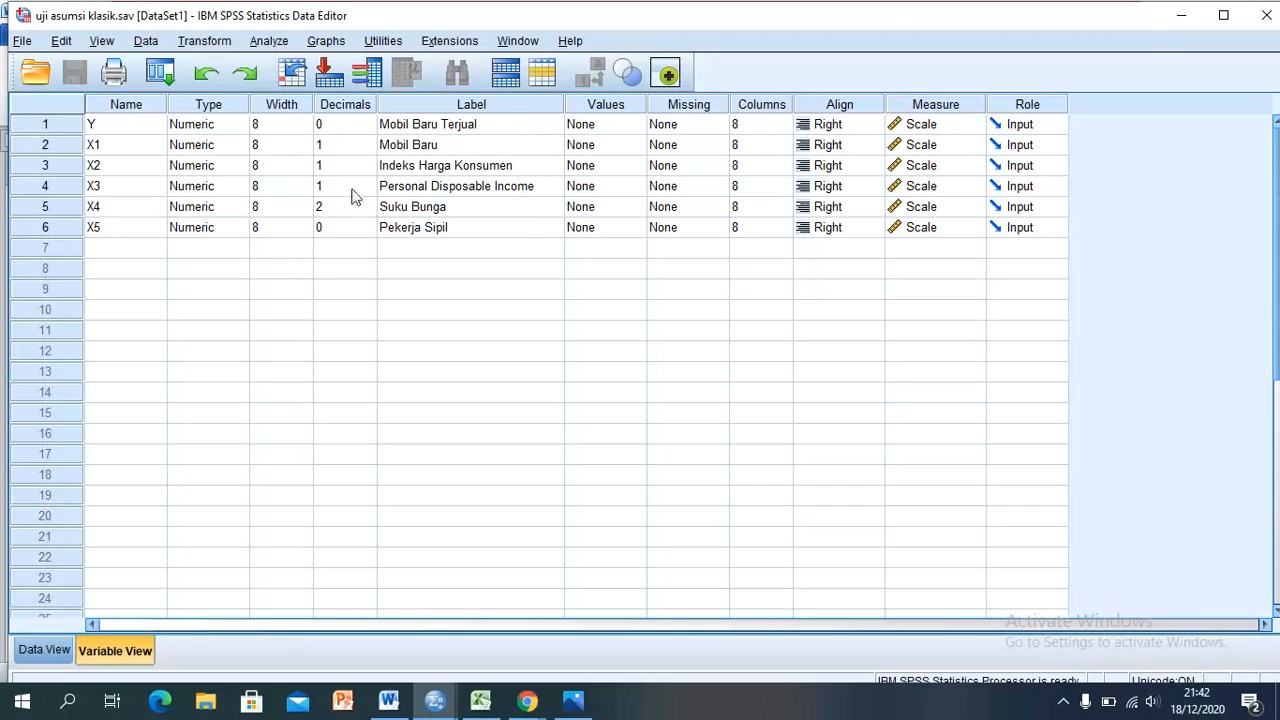
{"action": "left_click", "coordinate": [42, 650]}
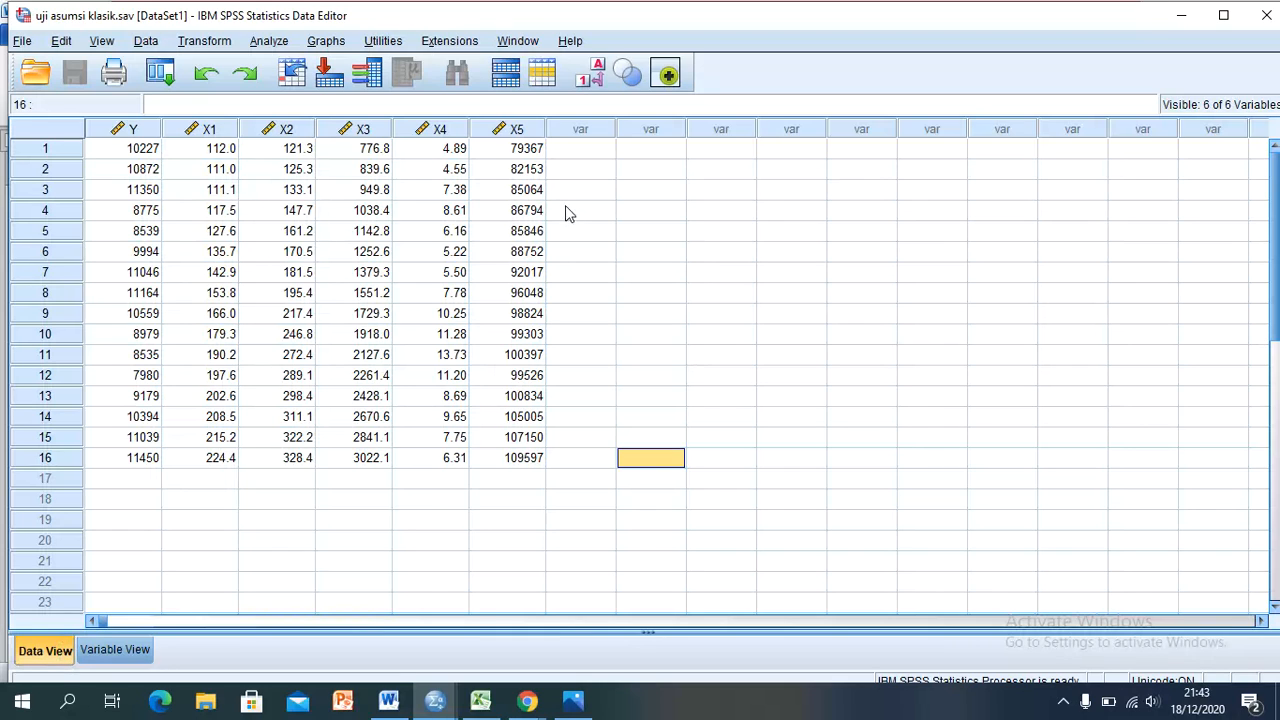
Set up a linear regression for Mobil Baru Terjual [Y] with Estimates, Model fit, Descriptives, Collinearity diagnostics and Durbin-Watson statistics.
{"action": "left_click", "coordinate": [272, 41]}
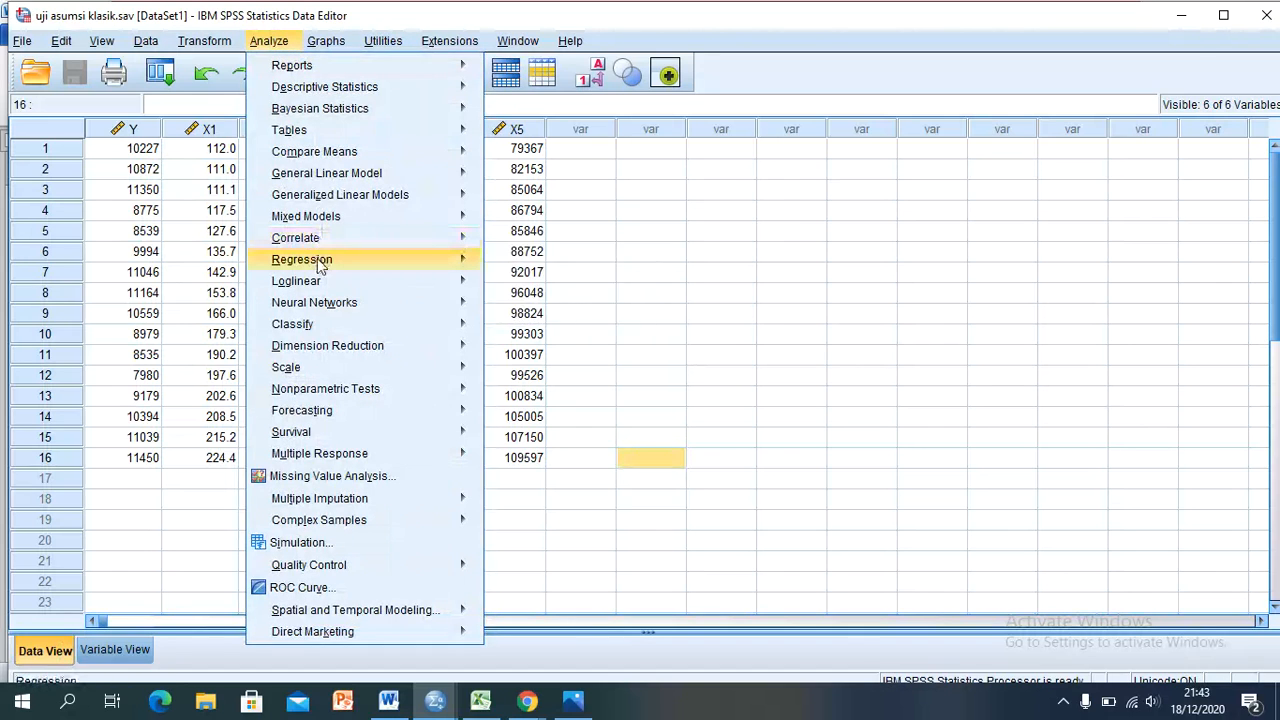
{"action": "mouse_move", "coordinate": [320, 265]}
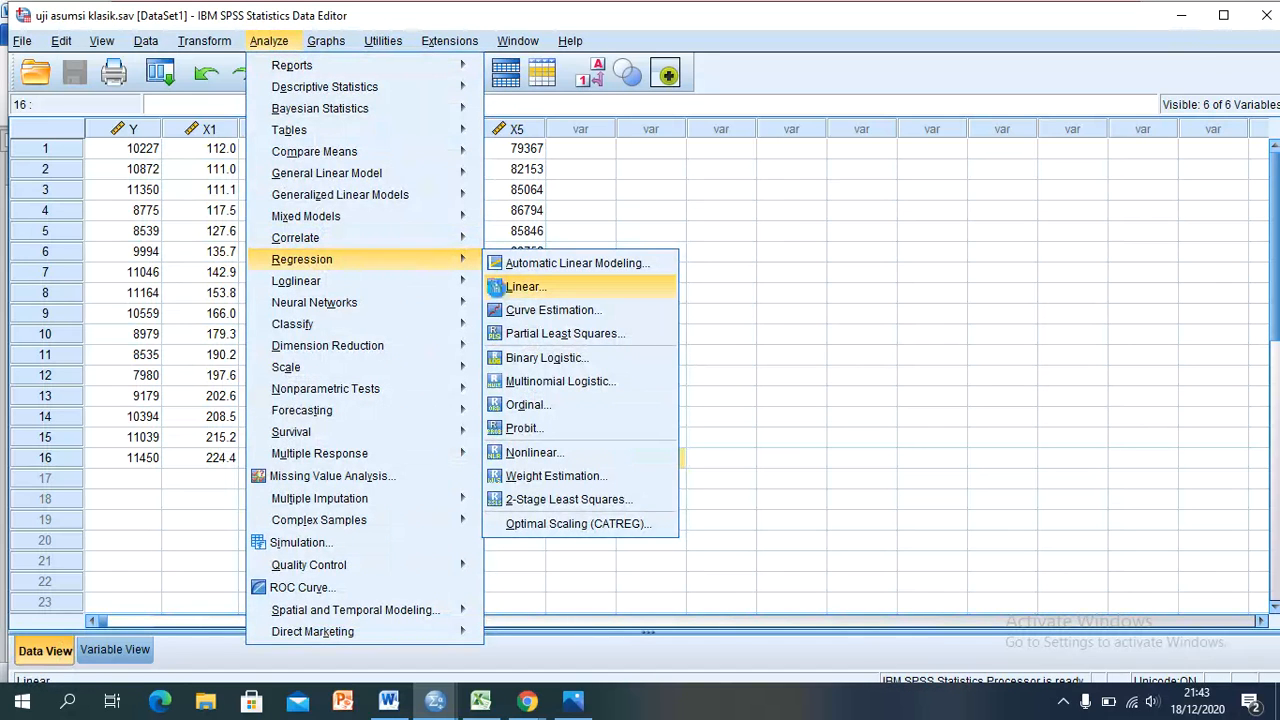
{"action": "left_click", "coordinate": [497, 288]}
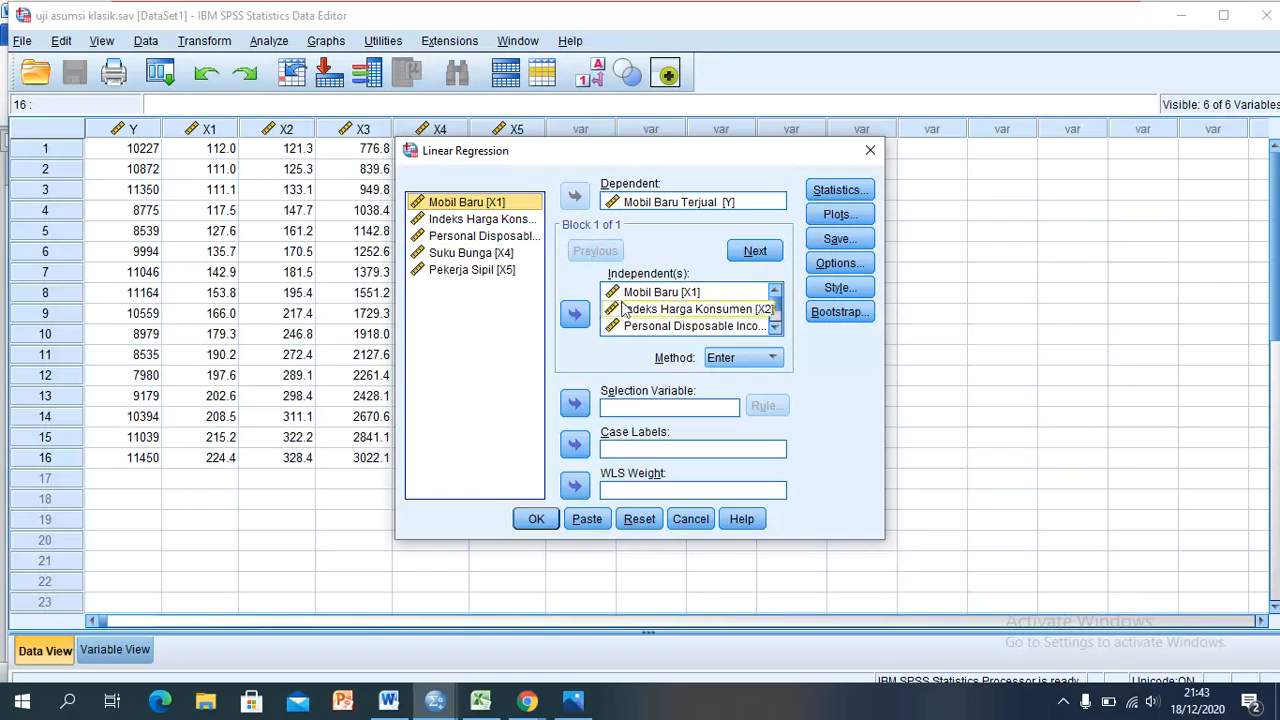
{"action": "left_click", "coordinate": [833, 192]}
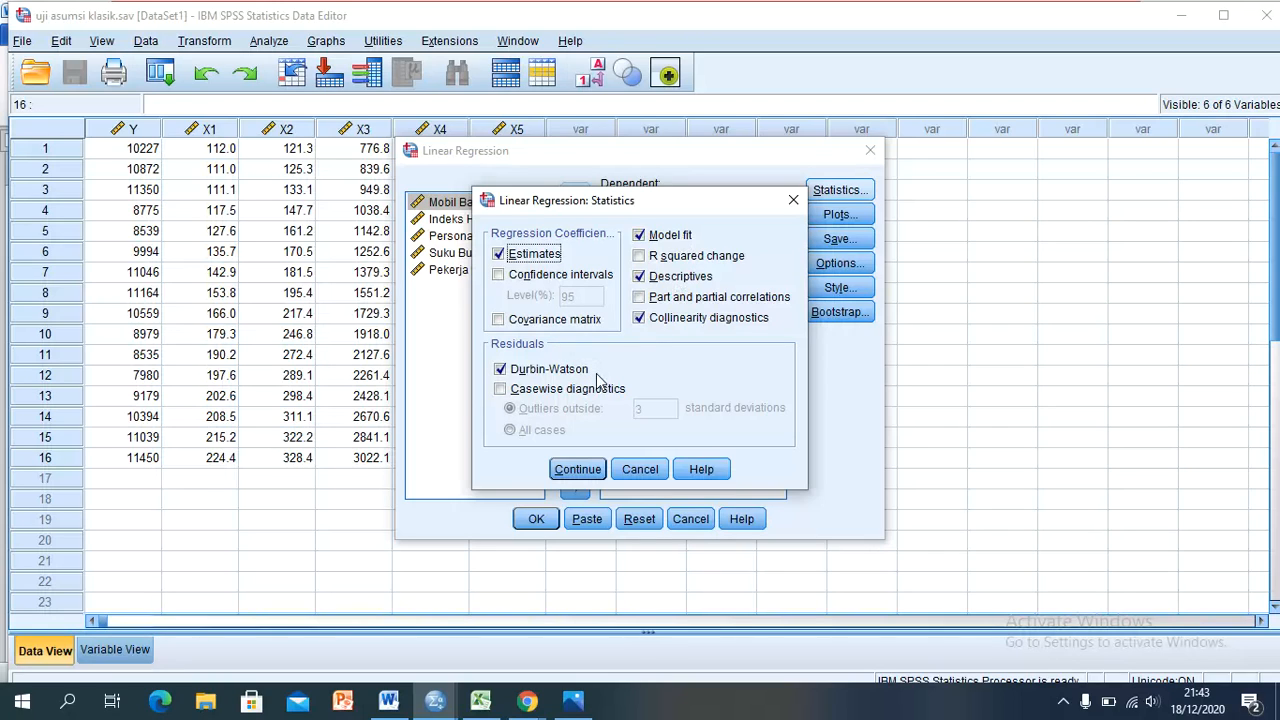
{"action": "left_click", "coordinate": [578, 470]}
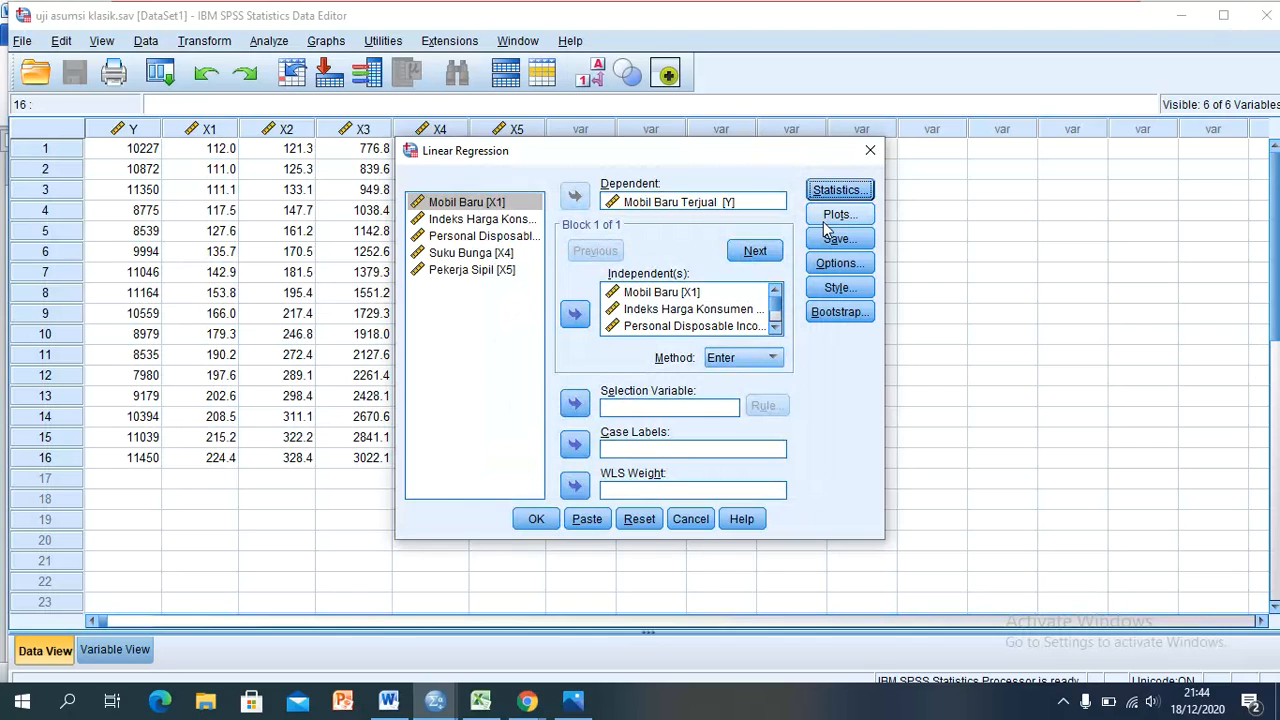
Plot *SRESID against *ZPRED with a histogram and normal probability plot, and run the regression.
{"action": "left_click", "coordinate": [836, 216]}
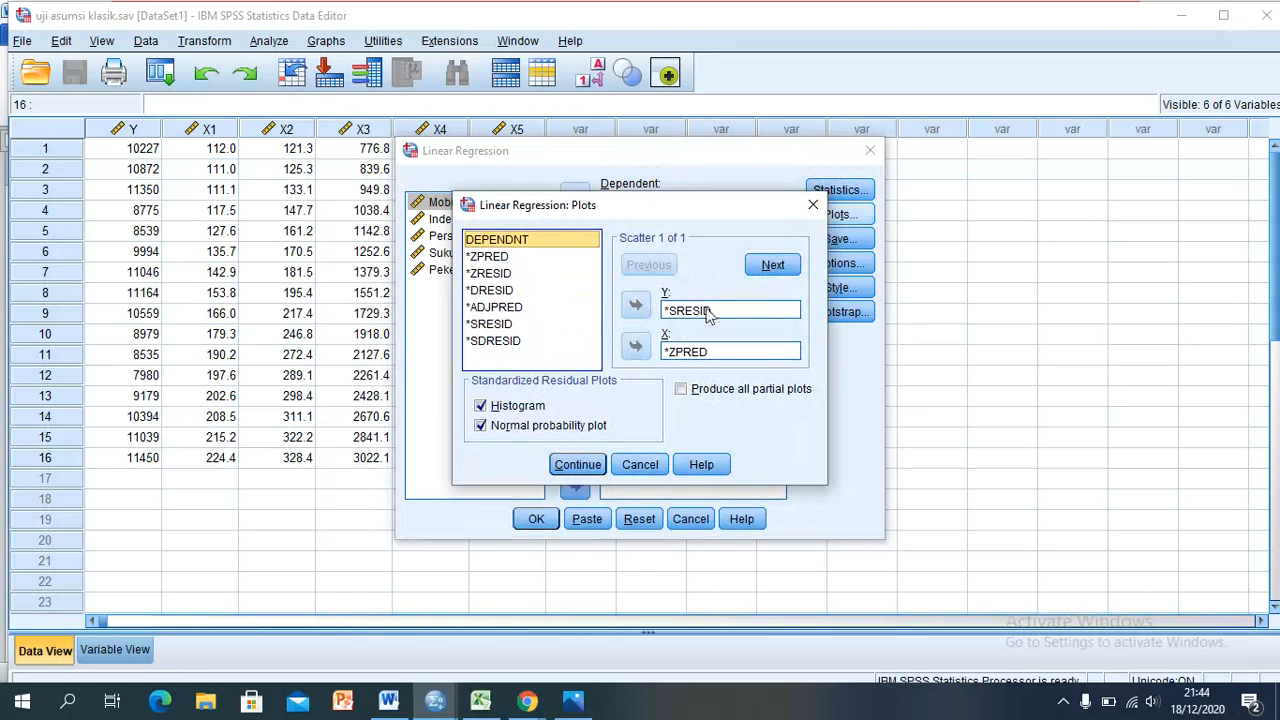
{"action": "left_click", "coordinate": [529, 325]}
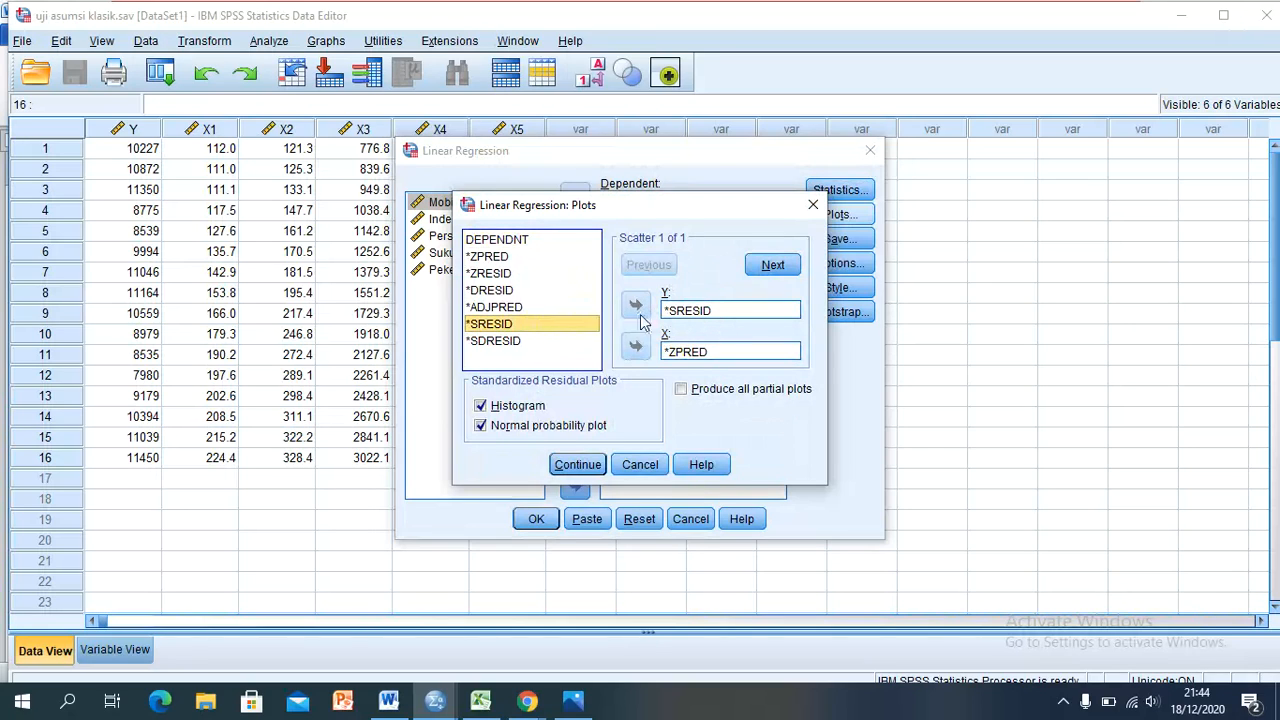
{"action": "left_click", "coordinate": [548, 257]}
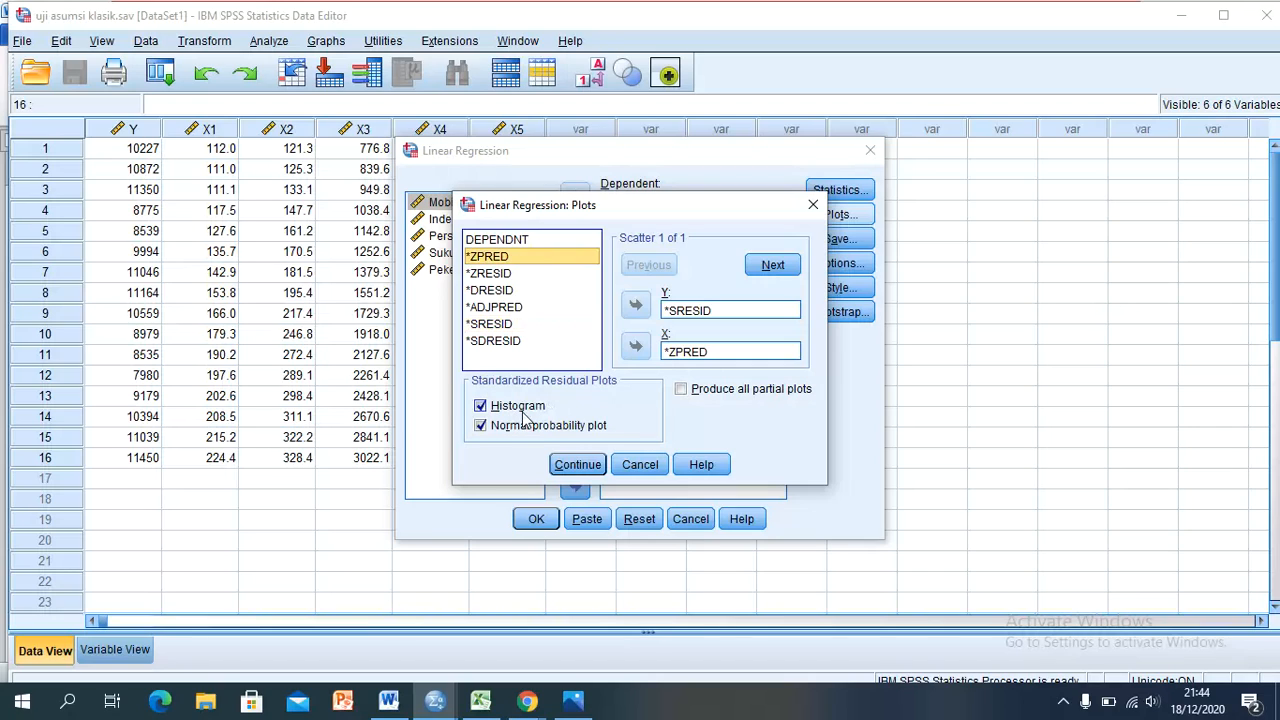
{"action": "left_click", "coordinate": [578, 465]}
{"action": "left_click", "coordinate": [537, 520]}
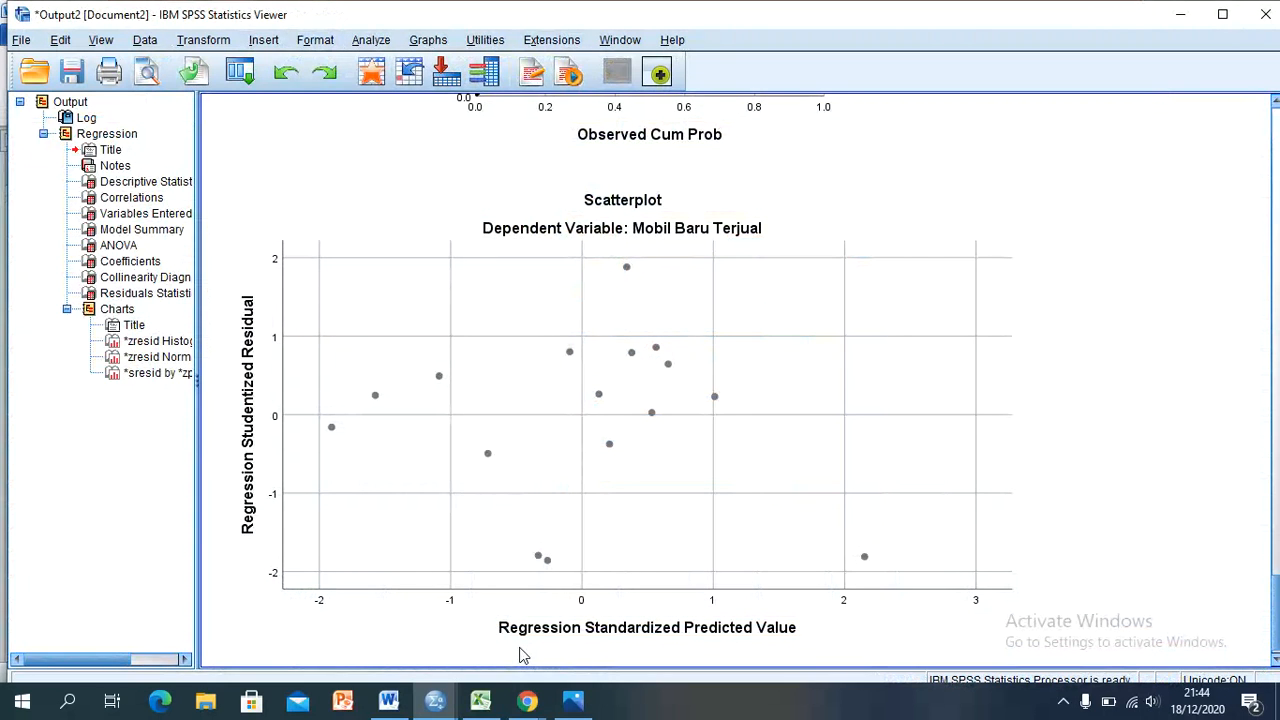
Examine the residual histogram, normal P-P plot and scatterplot, plus the coefficients, model summary and ANOVA tables of the regression output.
{"action": "left_click_drag", "start_coordinate": [1275, 615], "coordinate": [1277, 232]}
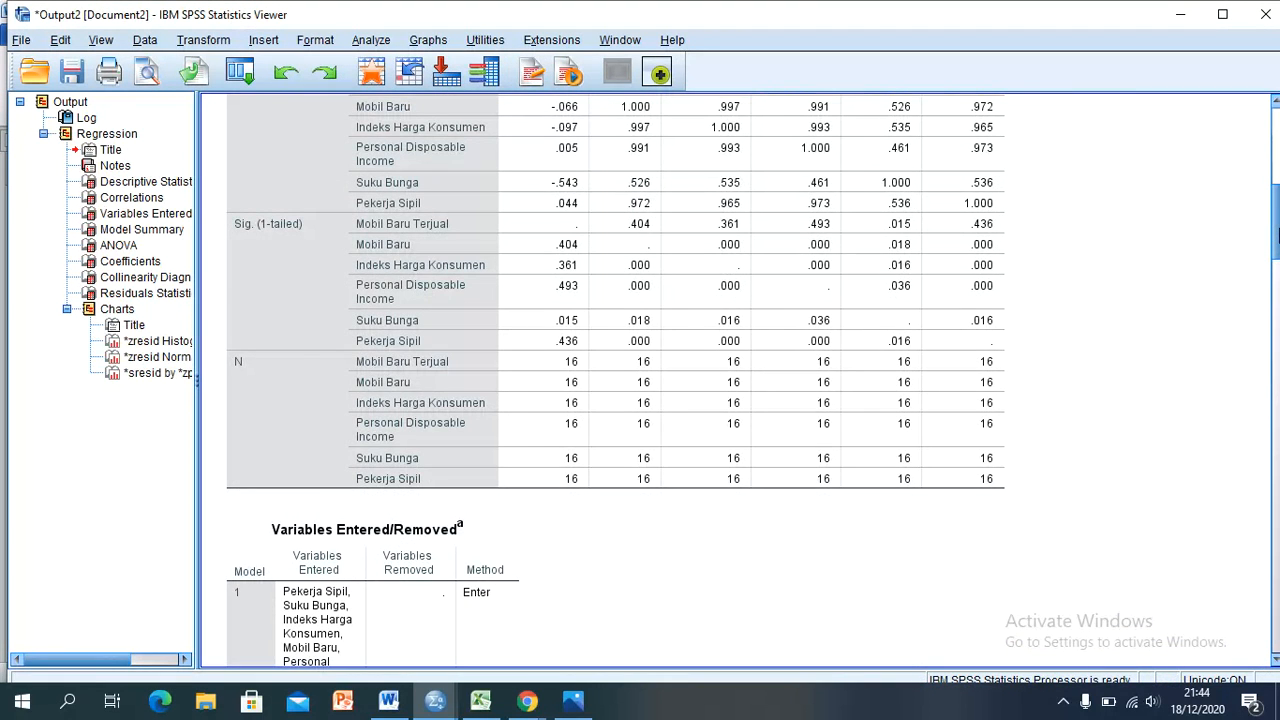
{"action": "left_click_drag", "start_coordinate": [1277, 232], "coordinate": [1276, 499]}
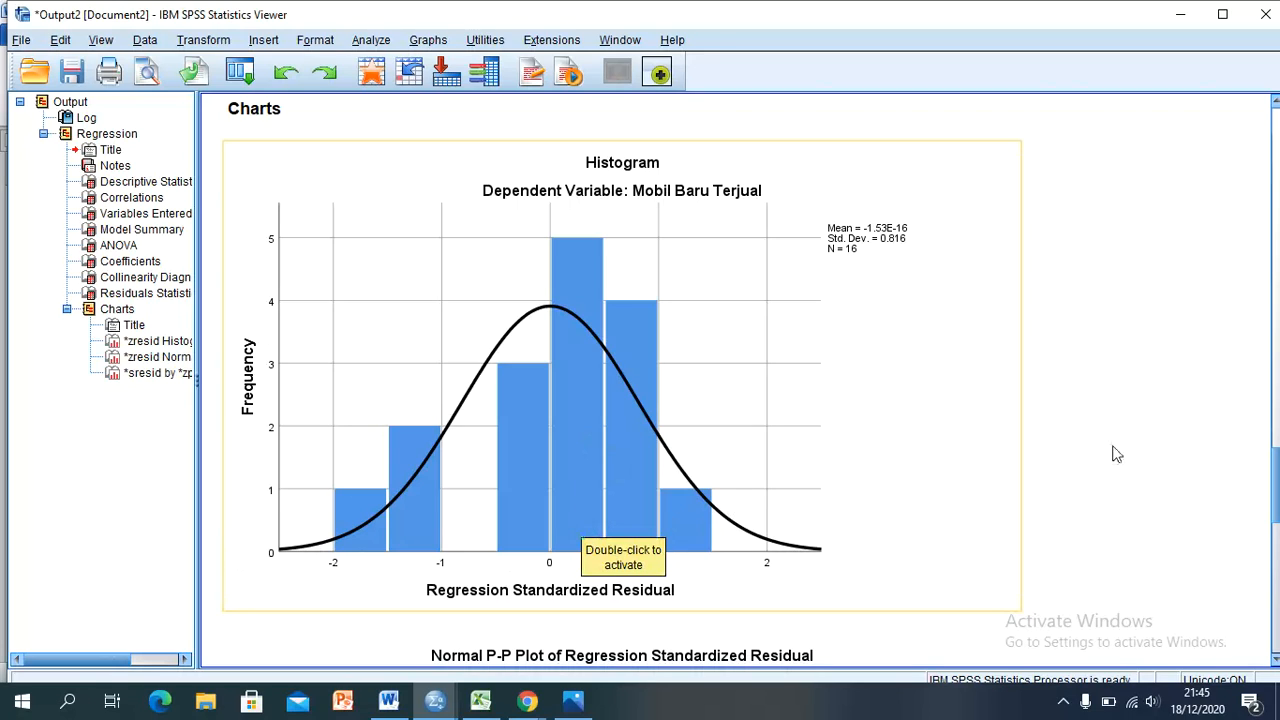
{"action": "left_click_drag", "start_coordinate": [1276, 472], "coordinate": [1276, 530]}
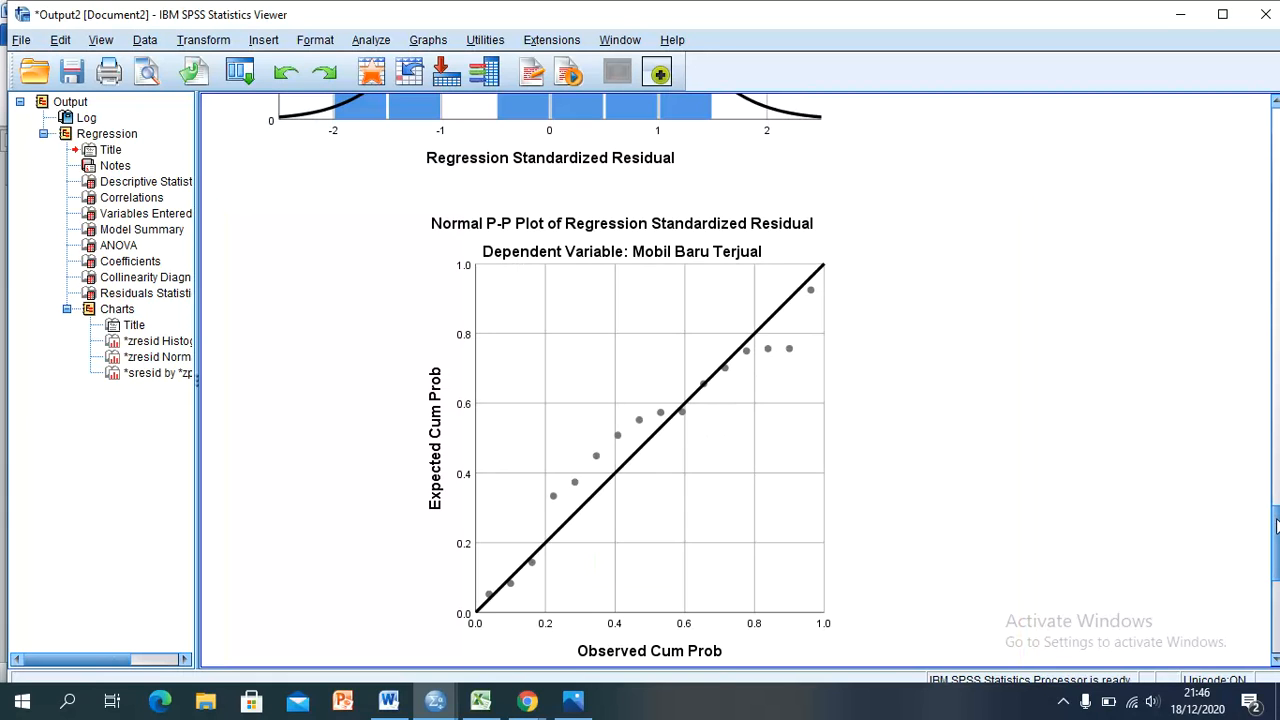
{"action": "left_click_drag", "start_coordinate": [1277, 527], "coordinate": [1277, 603]}
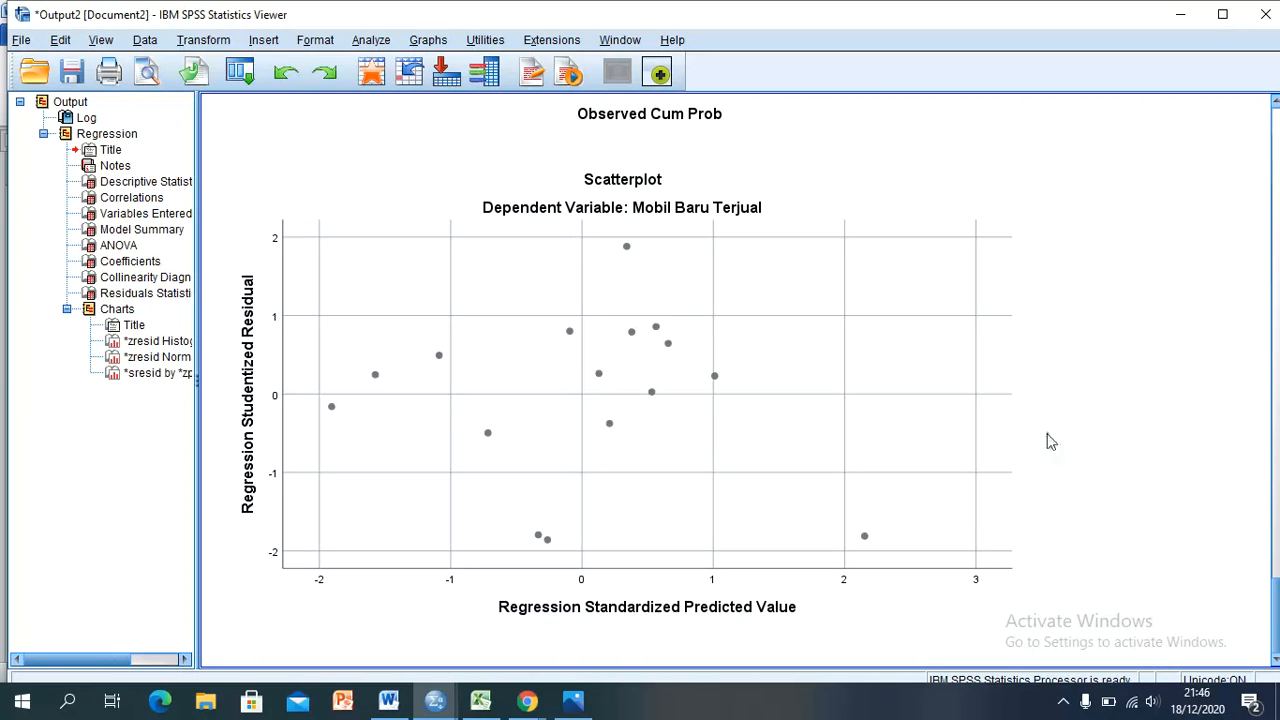
{"action": "left_click", "coordinate": [1011, 394]}
{"action": "left_click_drag", "start_coordinate": [1273, 604], "coordinate": [1276, 346]}
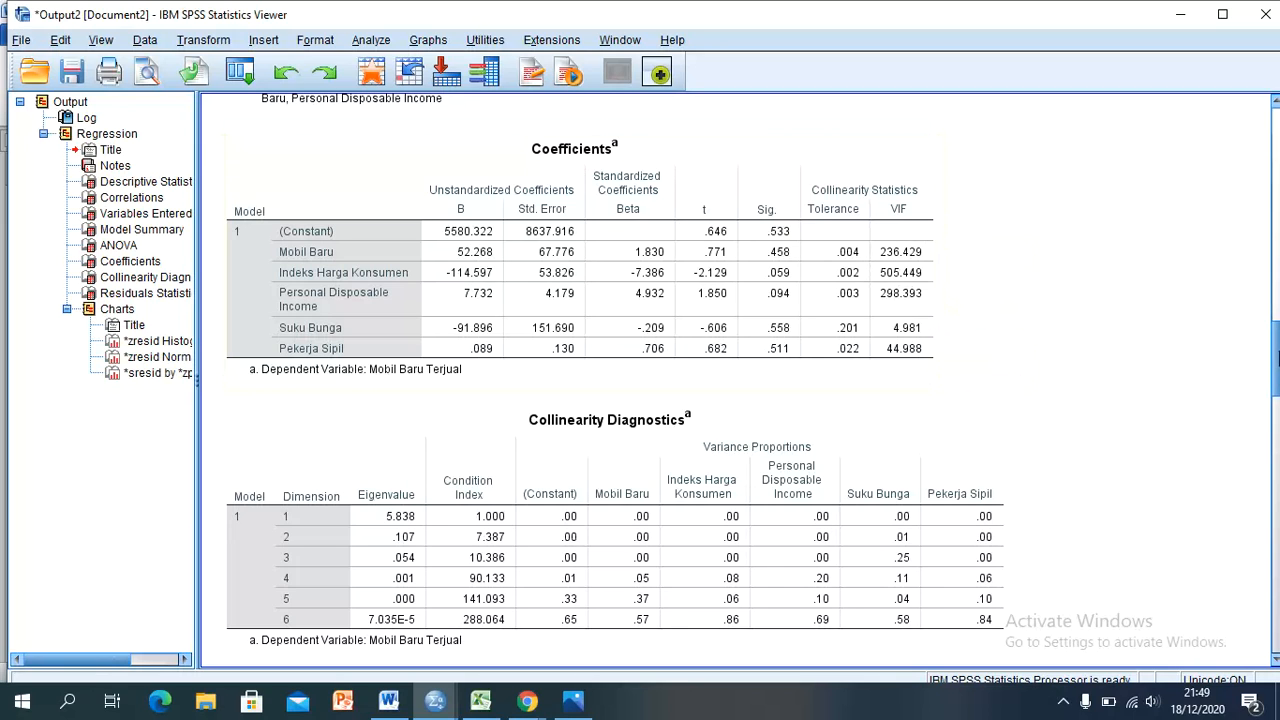
{"action": "left_click_drag", "start_coordinate": [1276, 360], "coordinate": [1277, 285]}
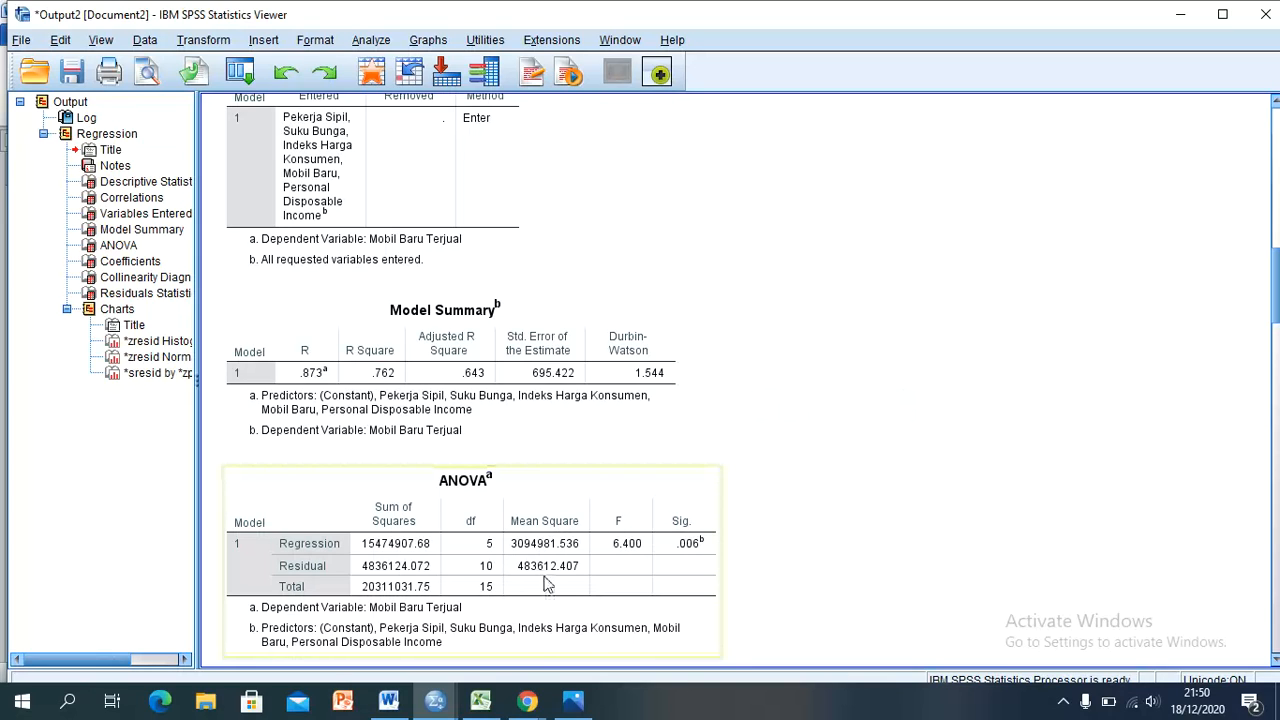
Read the Durbin-Watson test notes in the Word document and check them against the Alpha = .05 critical value table in Photos.
{"action": "left_click", "coordinate": [392, 703]}
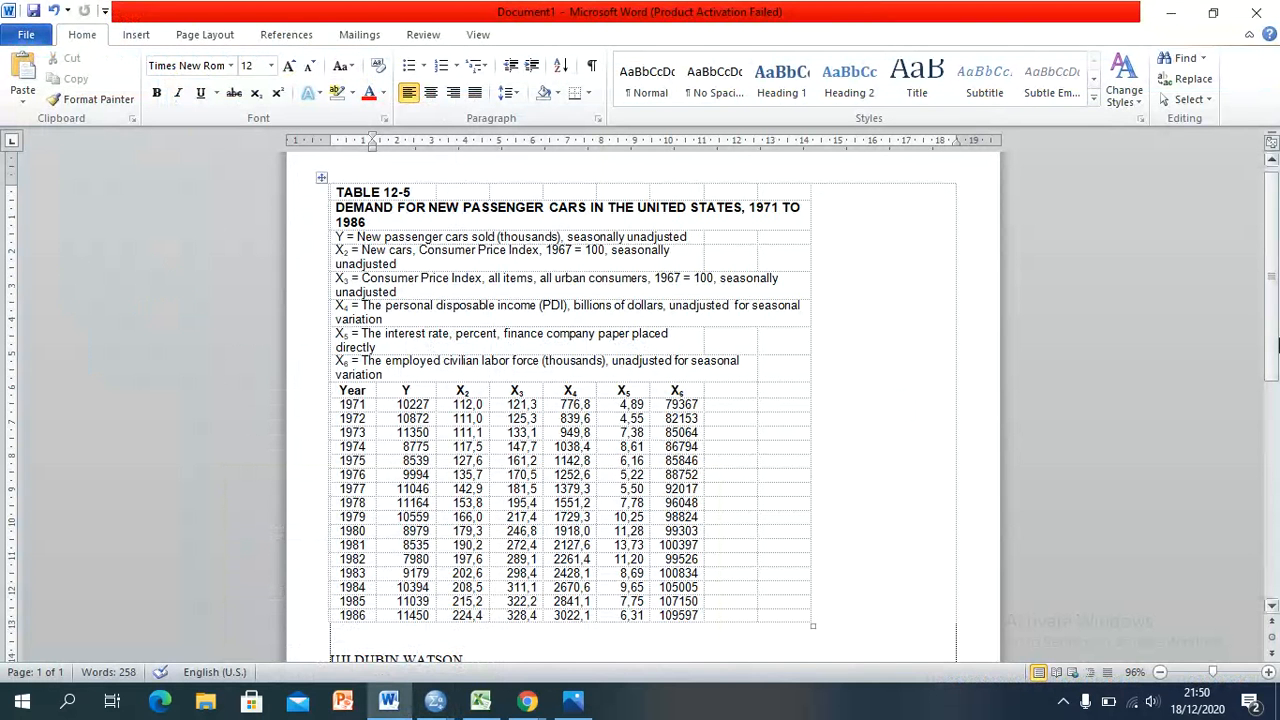
{"action": "scroll", "coordinate": [1277, 403], "scroll_direction": "down", "scroll_amount": 2}
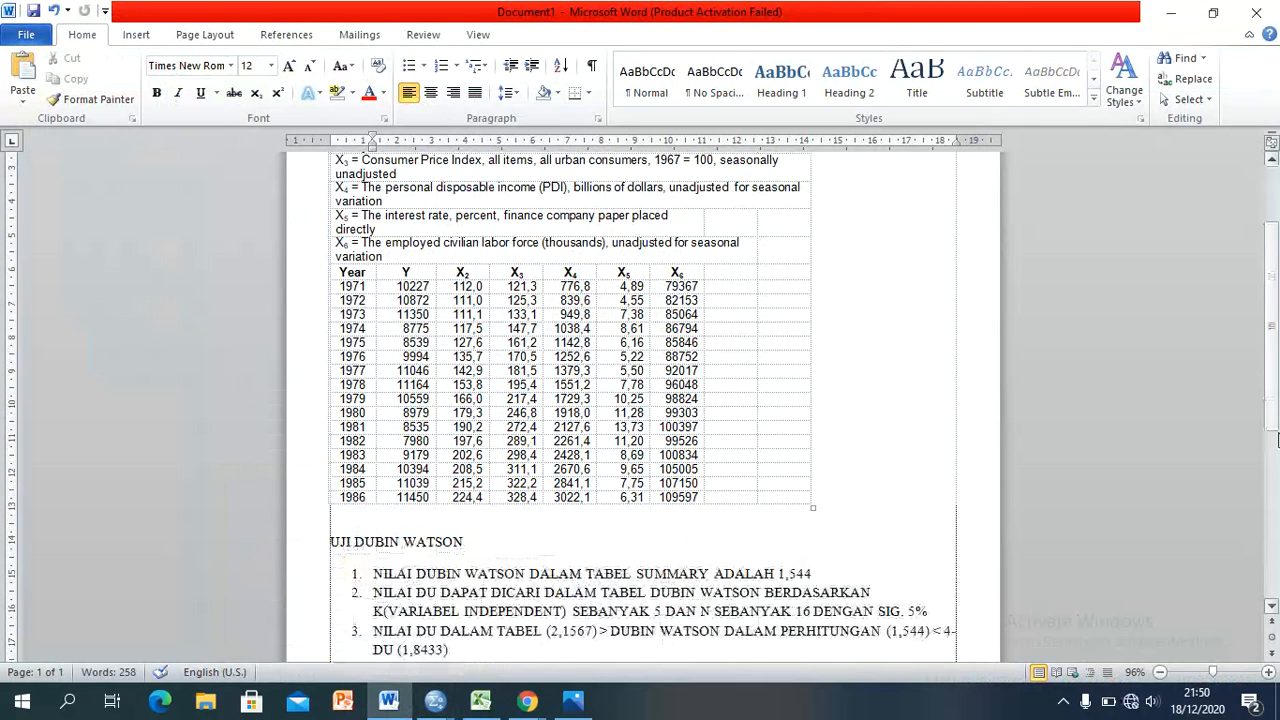
{"action": "scroll", "coordinate": [1277, 440], "scroll_direction": "down", "scroll_amount": 2}
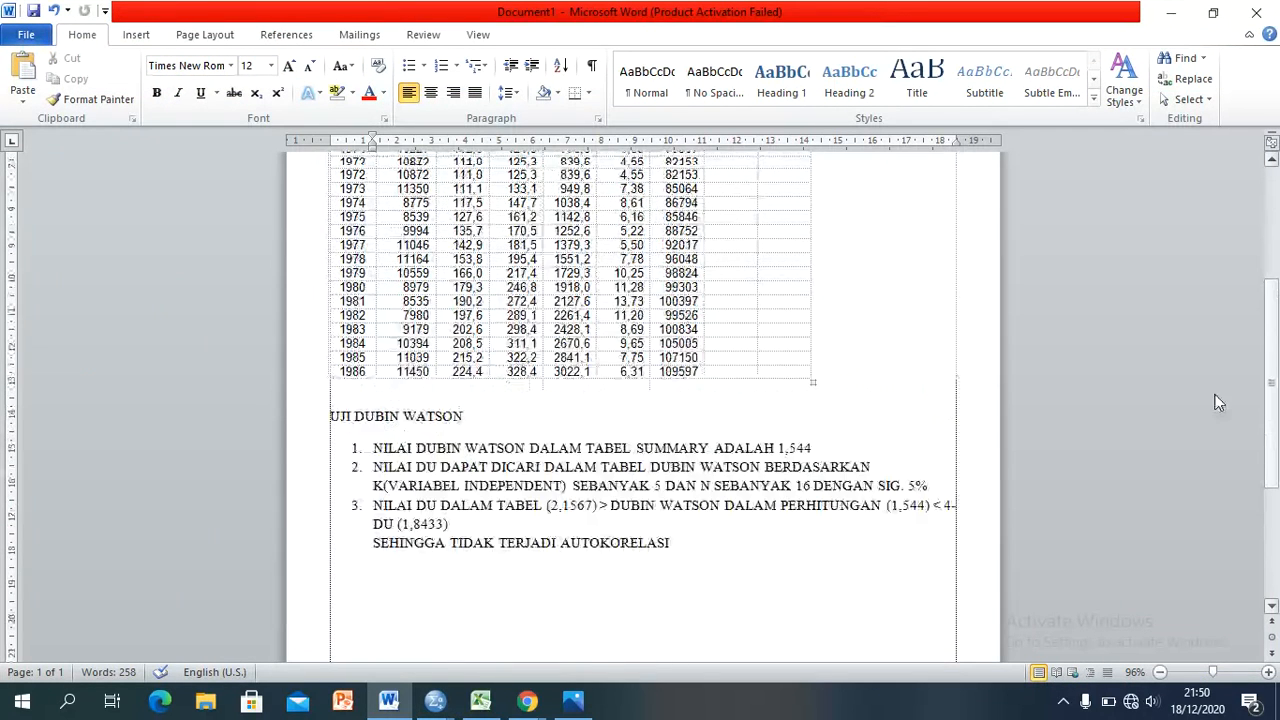
{"action": "scroll", "coordinate": [1218, 402], "scroll_direction": "up", "scroll_amount": 1}
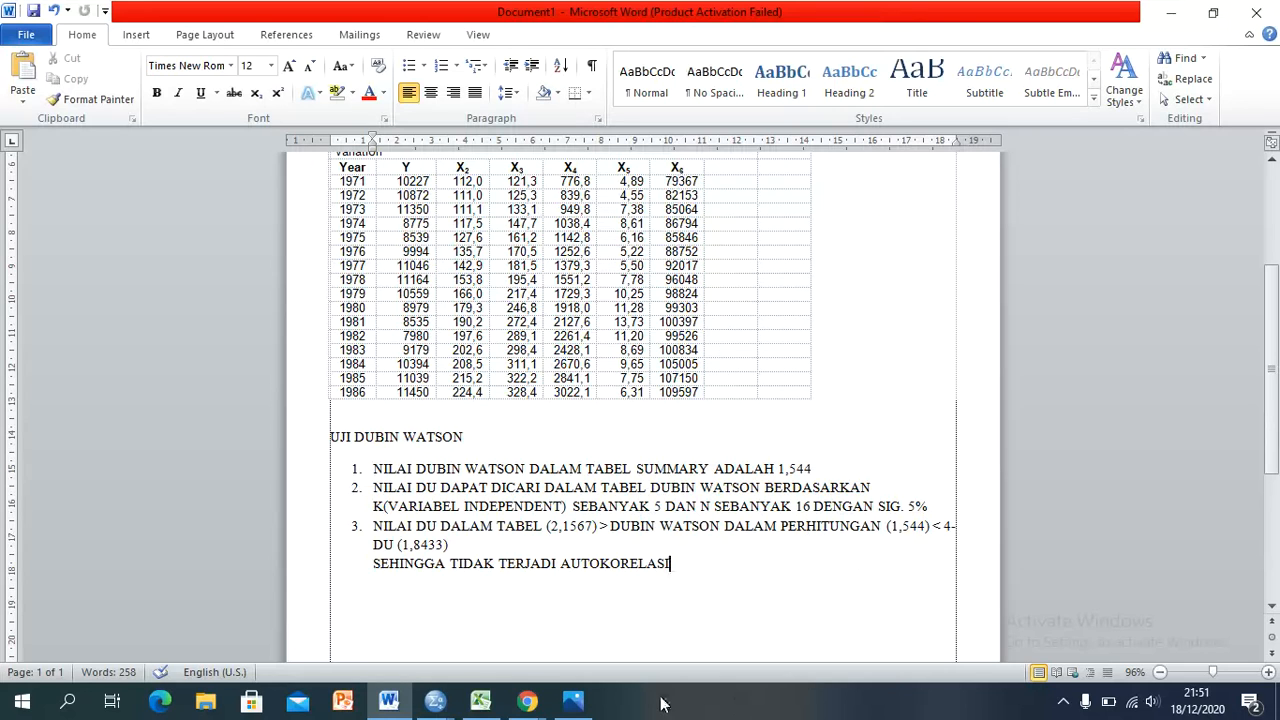
{"action": "left_click", "coordinate": [572, 700]}
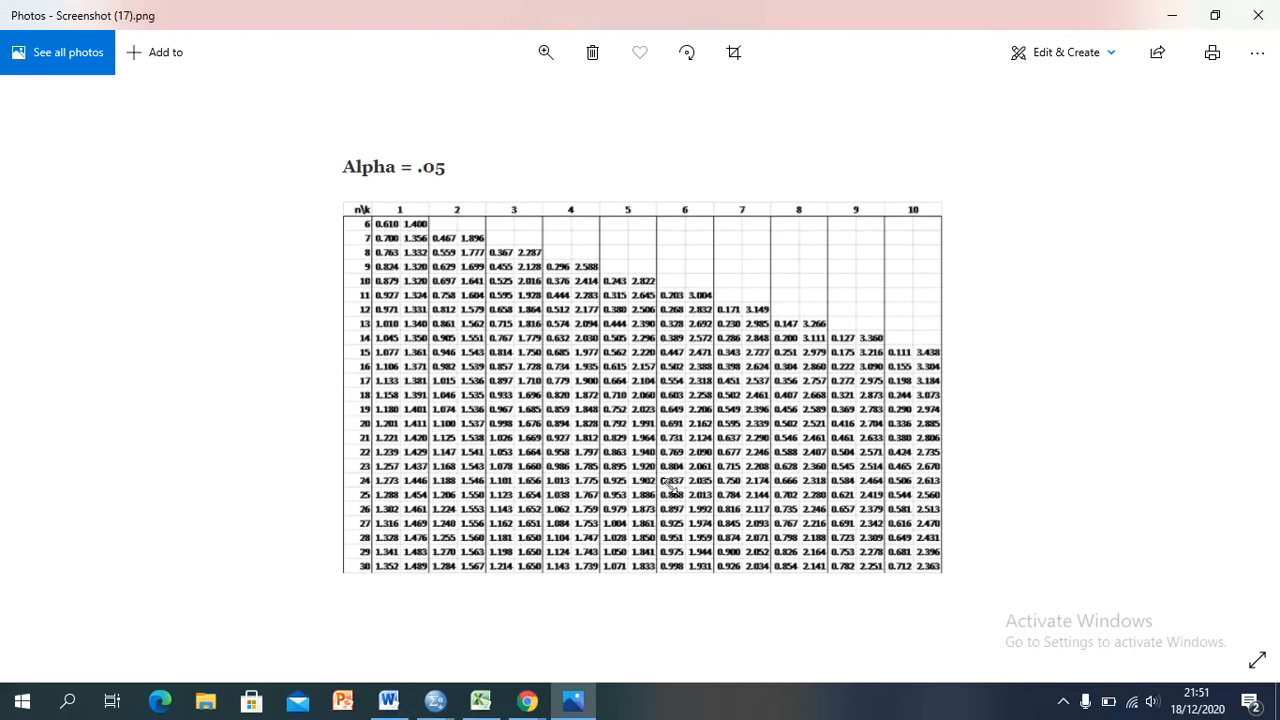
{"action": "left_click", "coordinate": [1174, 17]}
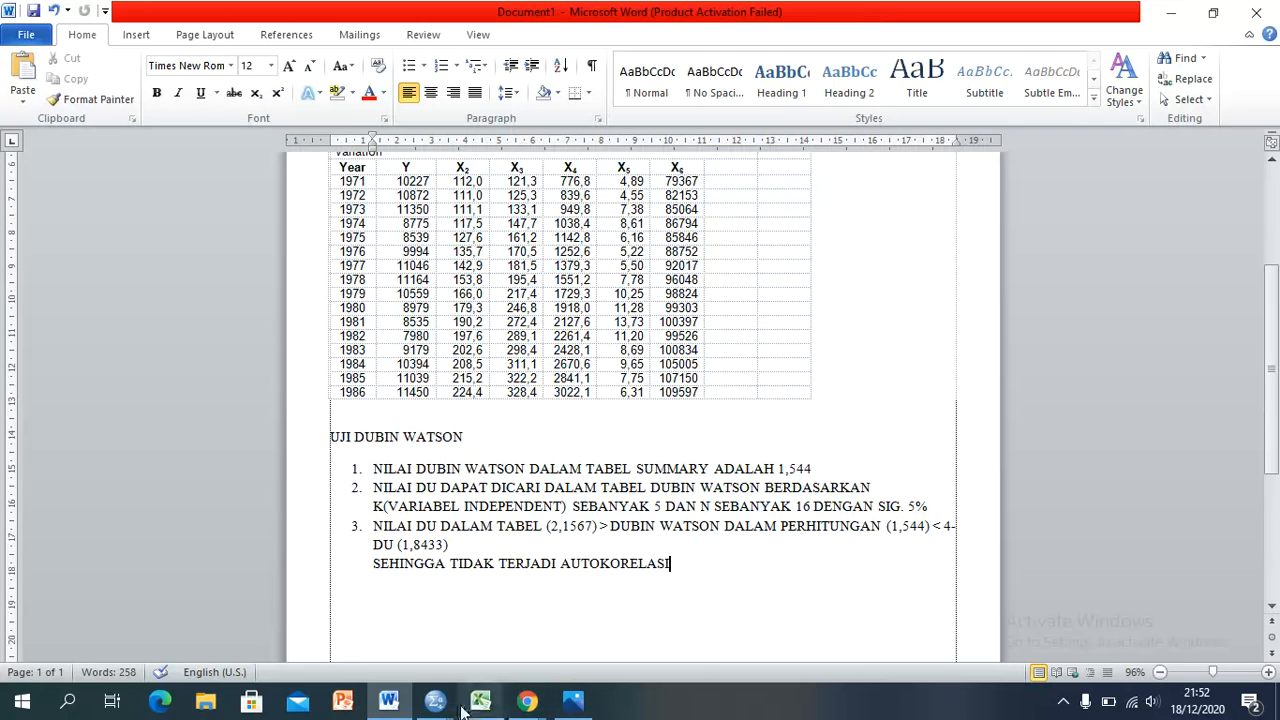
Return to the SPSS output and examine the Tolerance and VIF values of each predictor in the Coefficients table.
{"action": "mouse_move", "coordinate": [438, 710]}
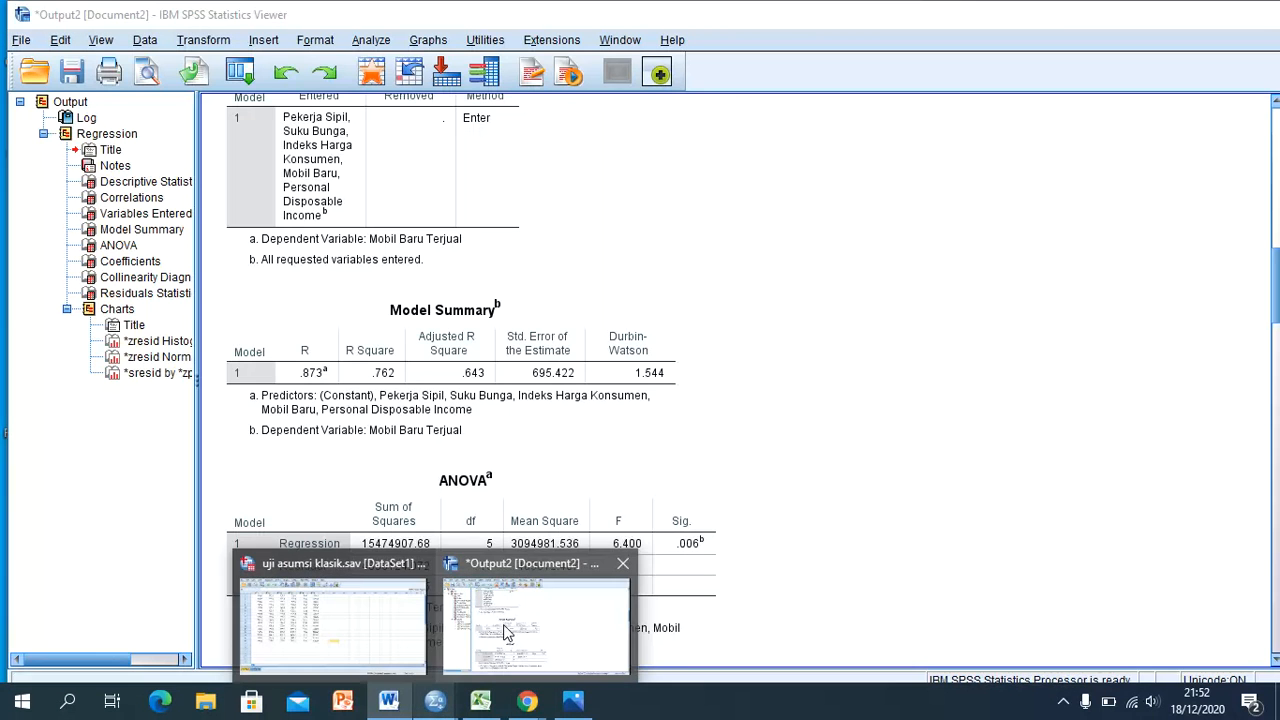
{"action": "left_click", "coordinate": [508, 630]}
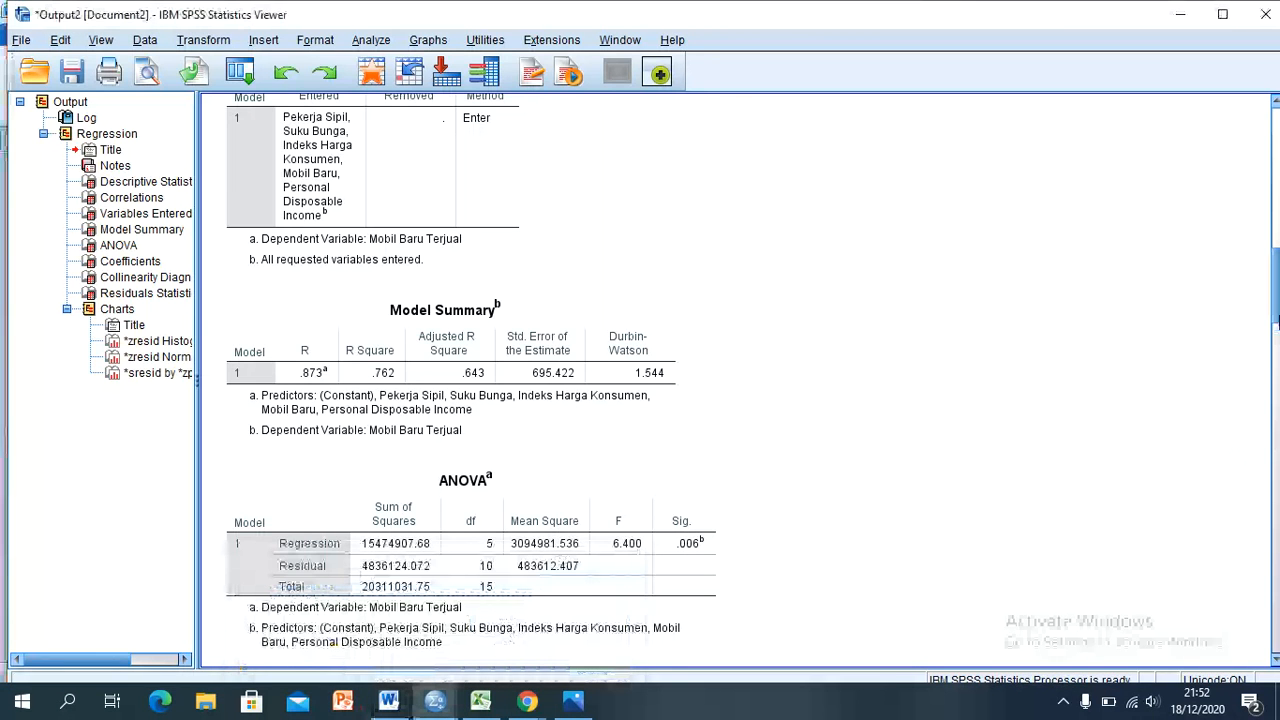
{"action": "left_click_drag", "start_coordinate": [1279, 320], "coordinate": [1279, 327]}
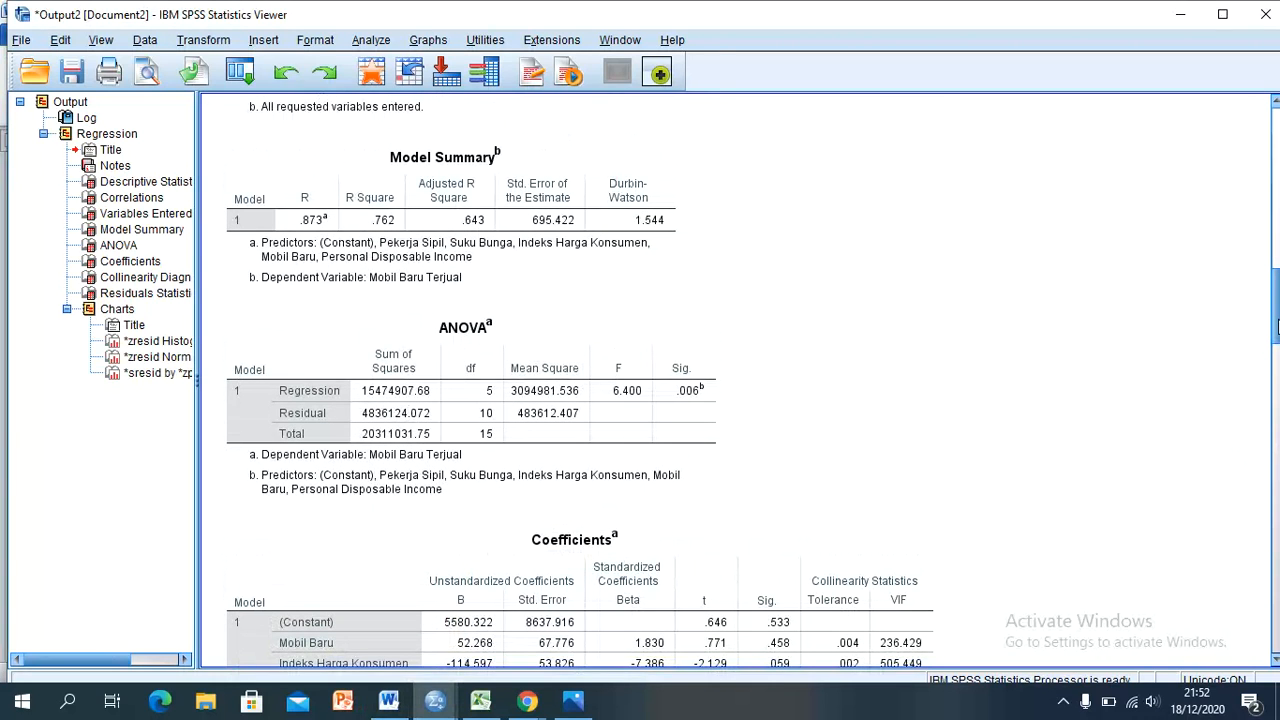
{"action": "left_click_drag", "start_coordinate": [1276, 327], "coordinate": [1274, 344]}
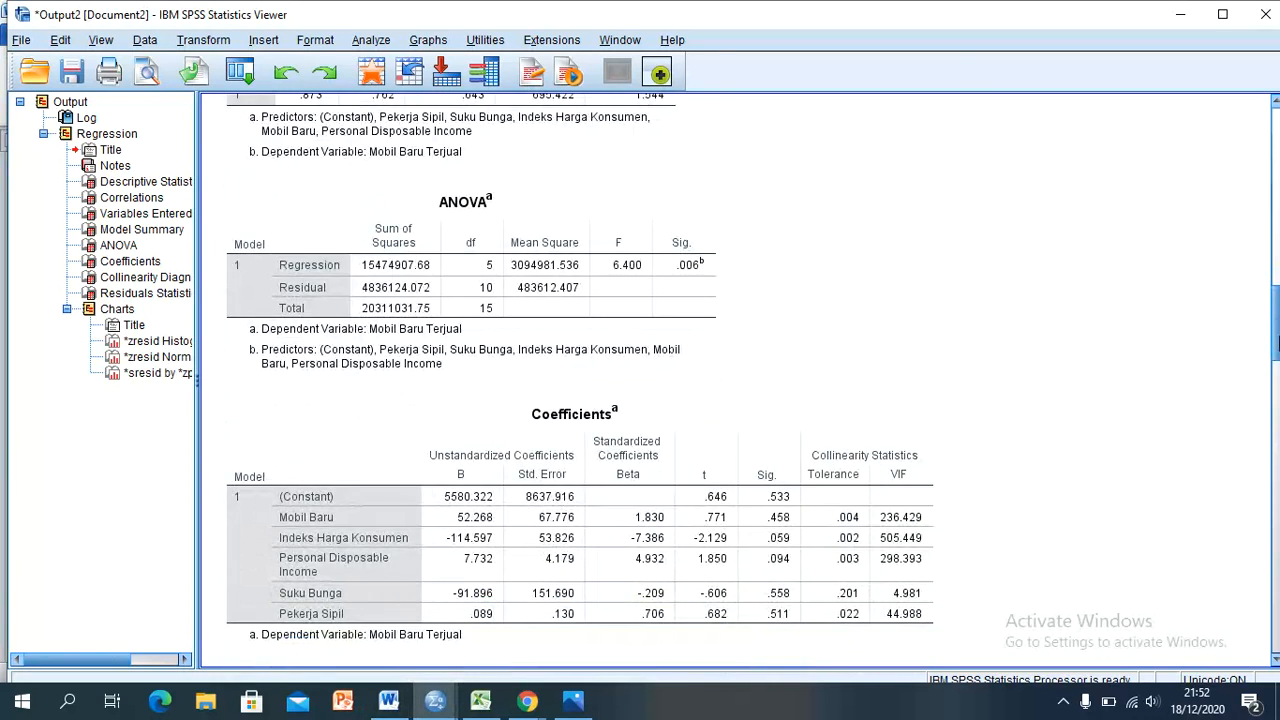
{"action": "left_click", "coordinate": [800, 515]}
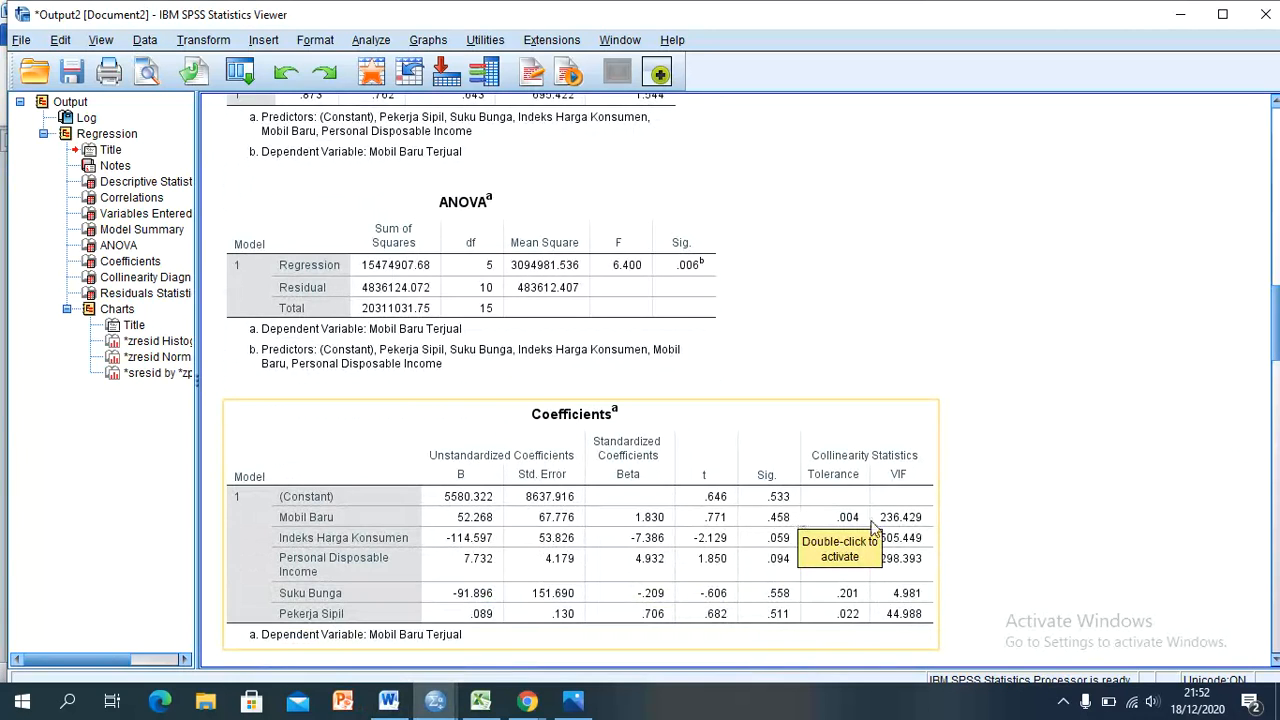
{"action": "left_click", "coordinate": [972, 515]}
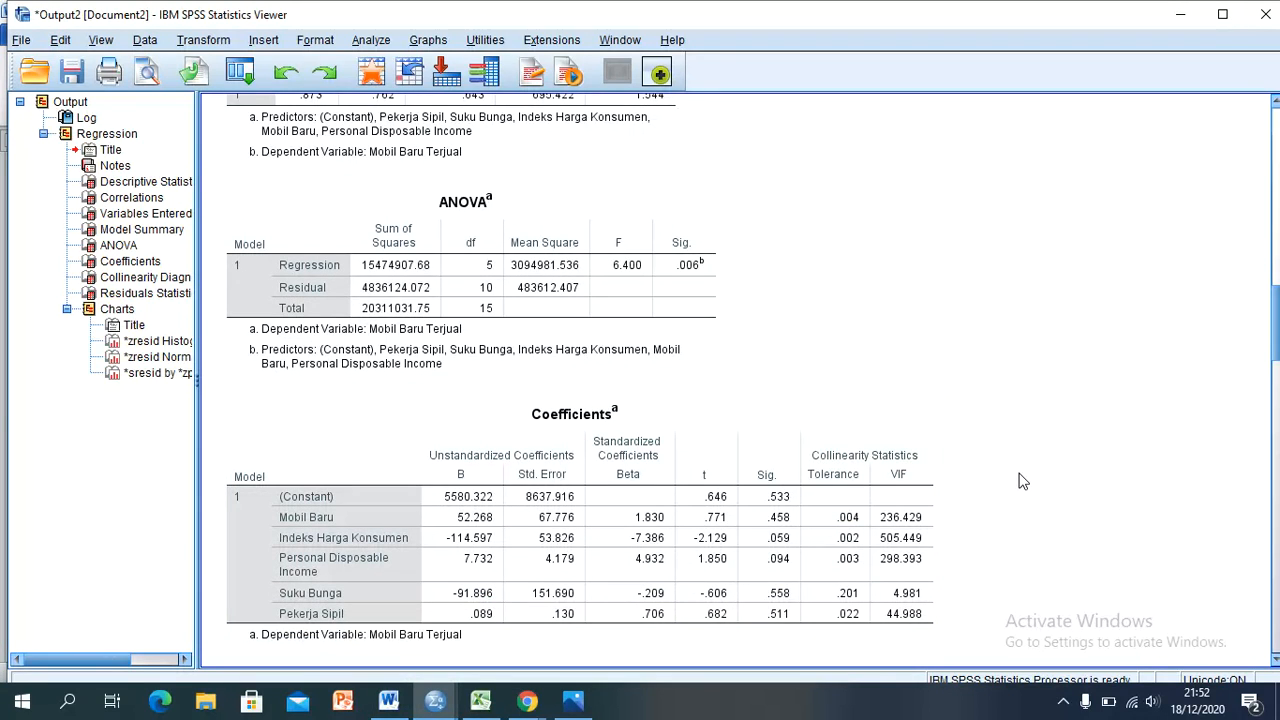
{"action": "left_click", "coordinate": [447, 490]}
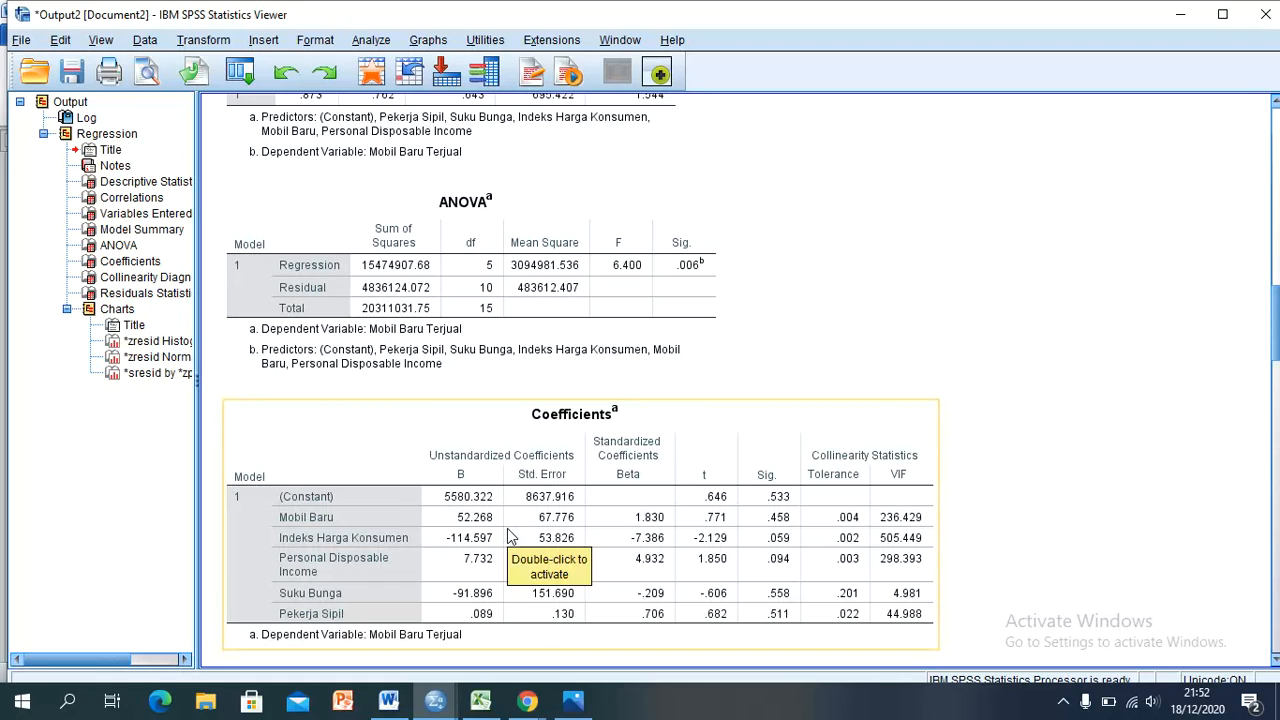
{"action": "left_click", "coordinate": [621, 661]}
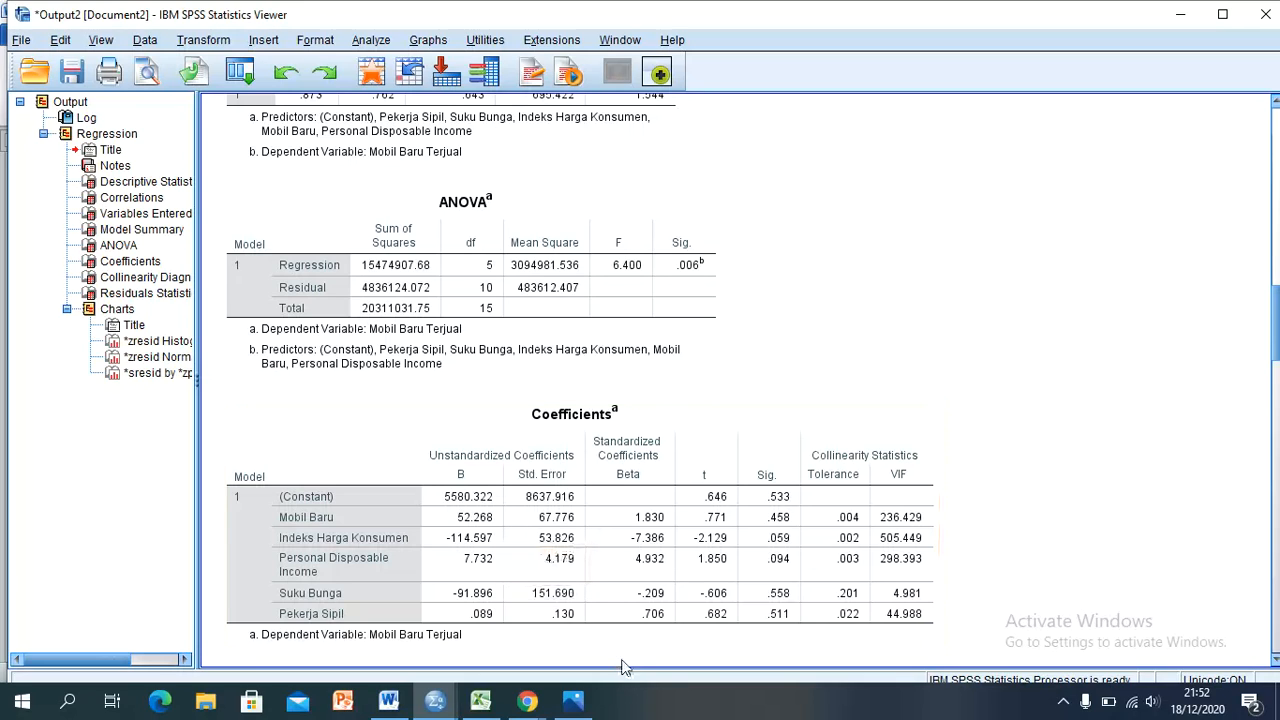
{"action": "left_click", "coordinate": [716, 570]}
Compare the Coefficients table with the Collinearity Diagnostics and Residuals Statistics tables.
{"action": "scroll", "coordinate": [1276, 368], "scroll_direction": "down", "scroll_amount": 3}
{"action": "left_click_drag", "start_coordinate": [1276, 368], "coordinate": [1277, 400]}
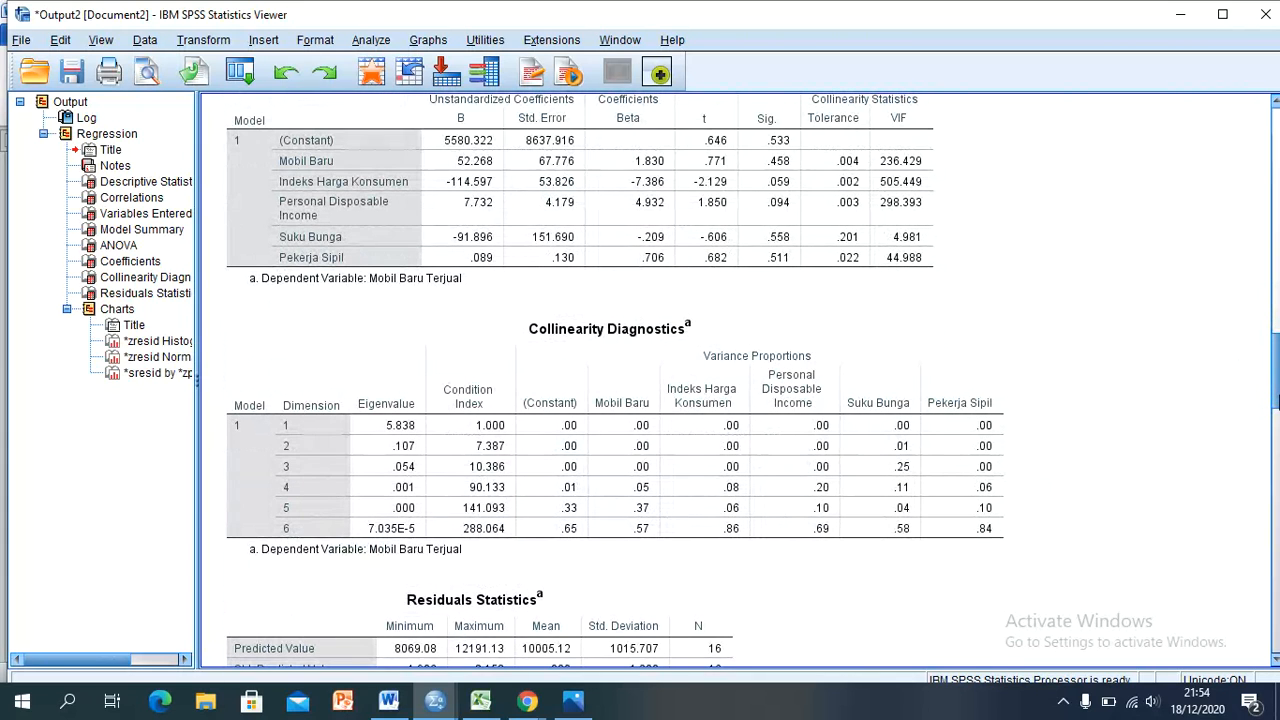
{"action": "left_click_drag", "start_coordinate": [1277, 400], "coordinate": [1274, 388]}
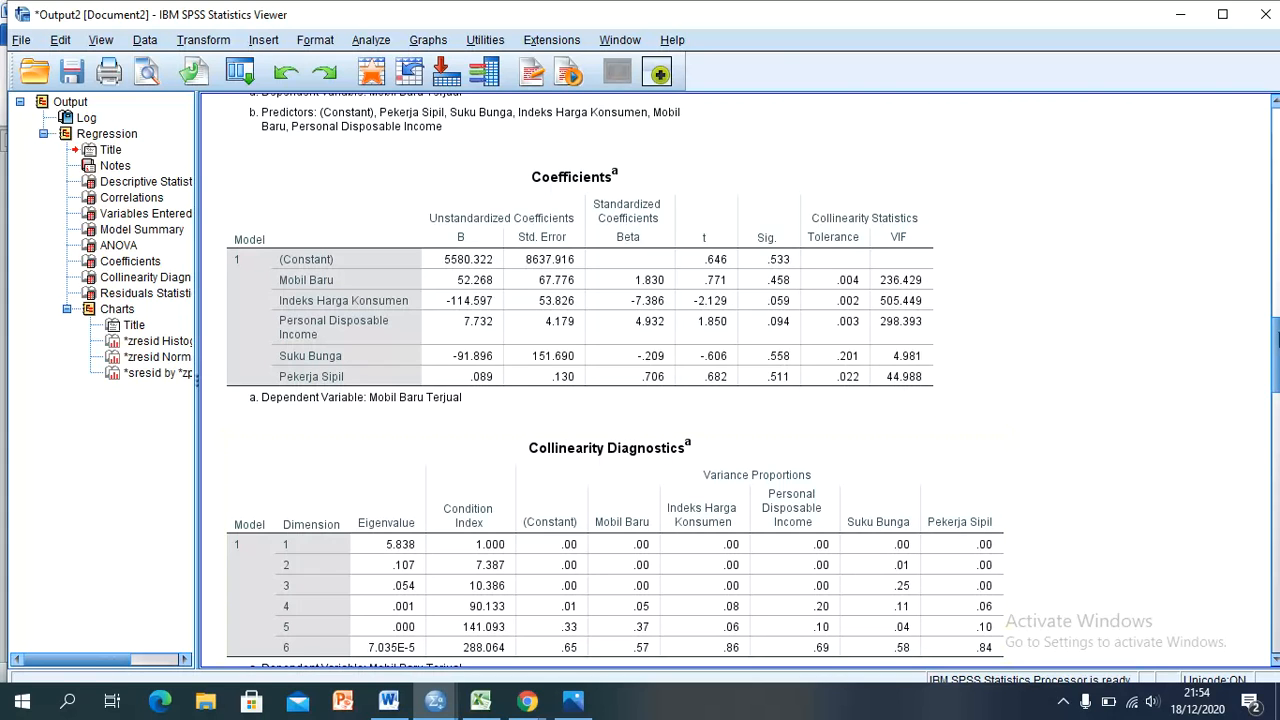
{"action": "scroll", "coordinate": [1277, 340], "scroll_direction": "up", "scroll_amount": 5}
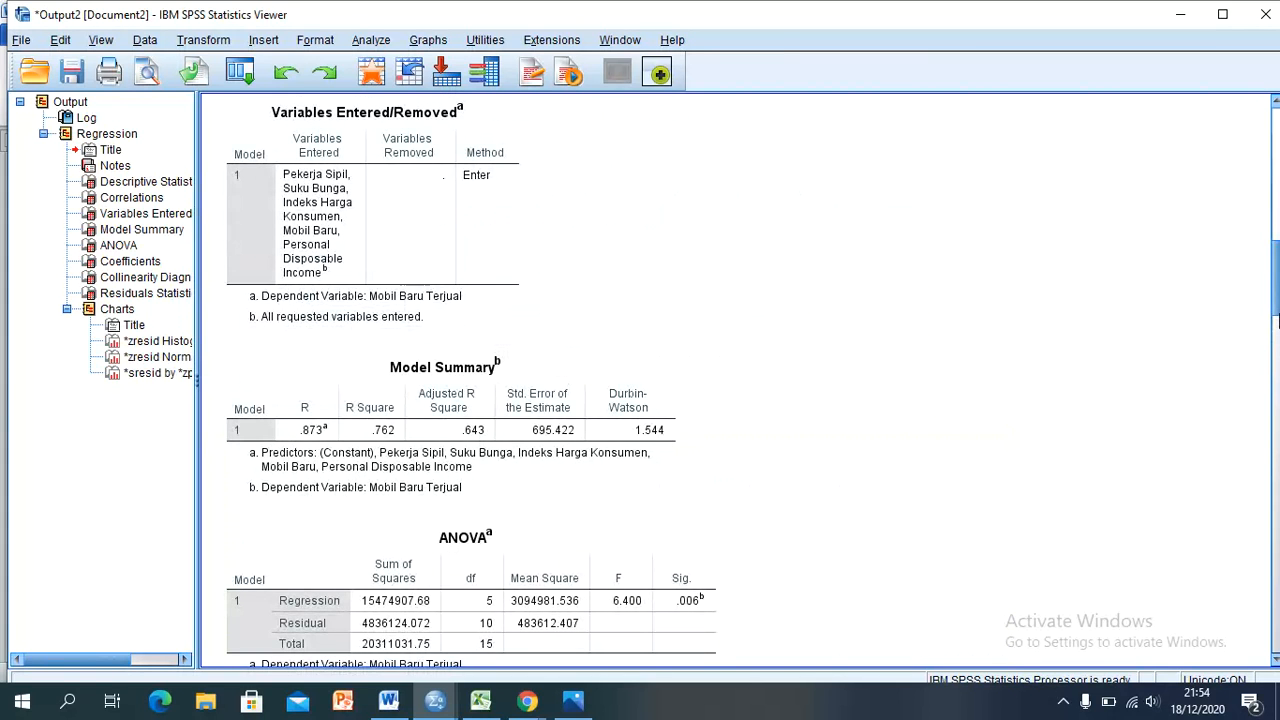
{"action": "scroll", "coordinate": [1277, 320], "scroll_direction": "down", "scroll_amount": 5}
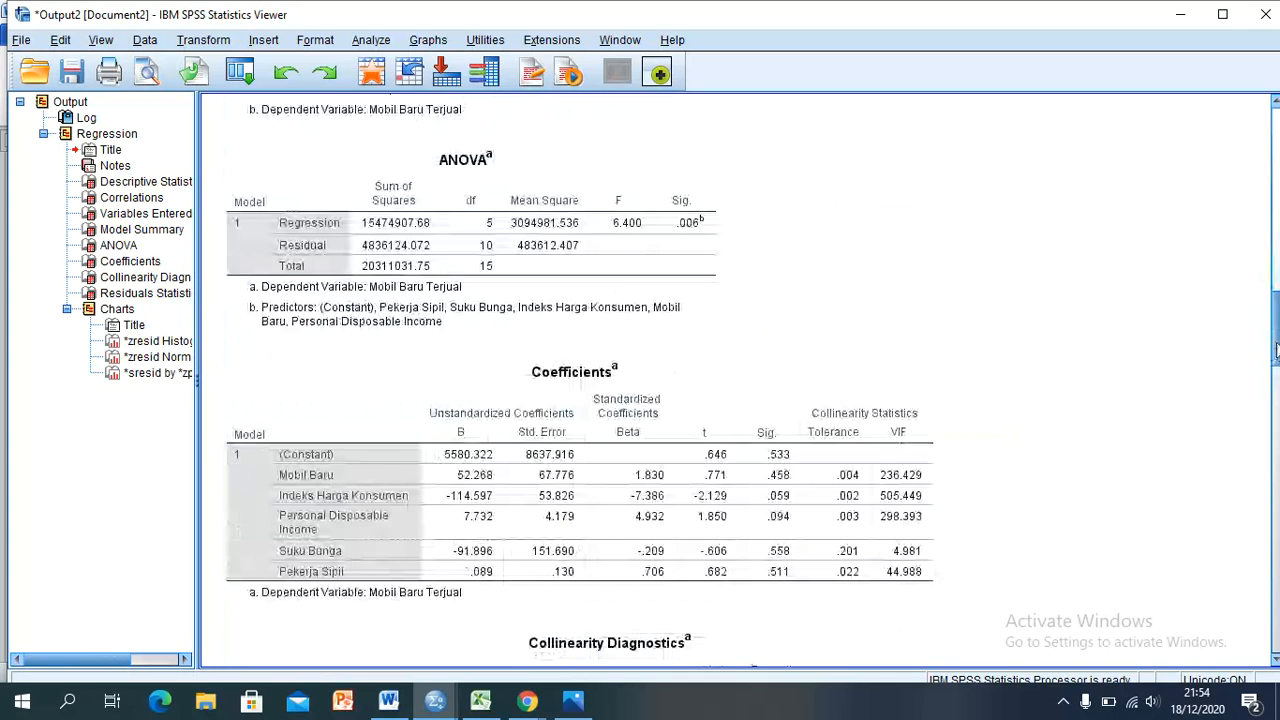
{"action": "left_click_drag", "start_coordinate": [1277, 348], "coordinate": [1277, 428]}
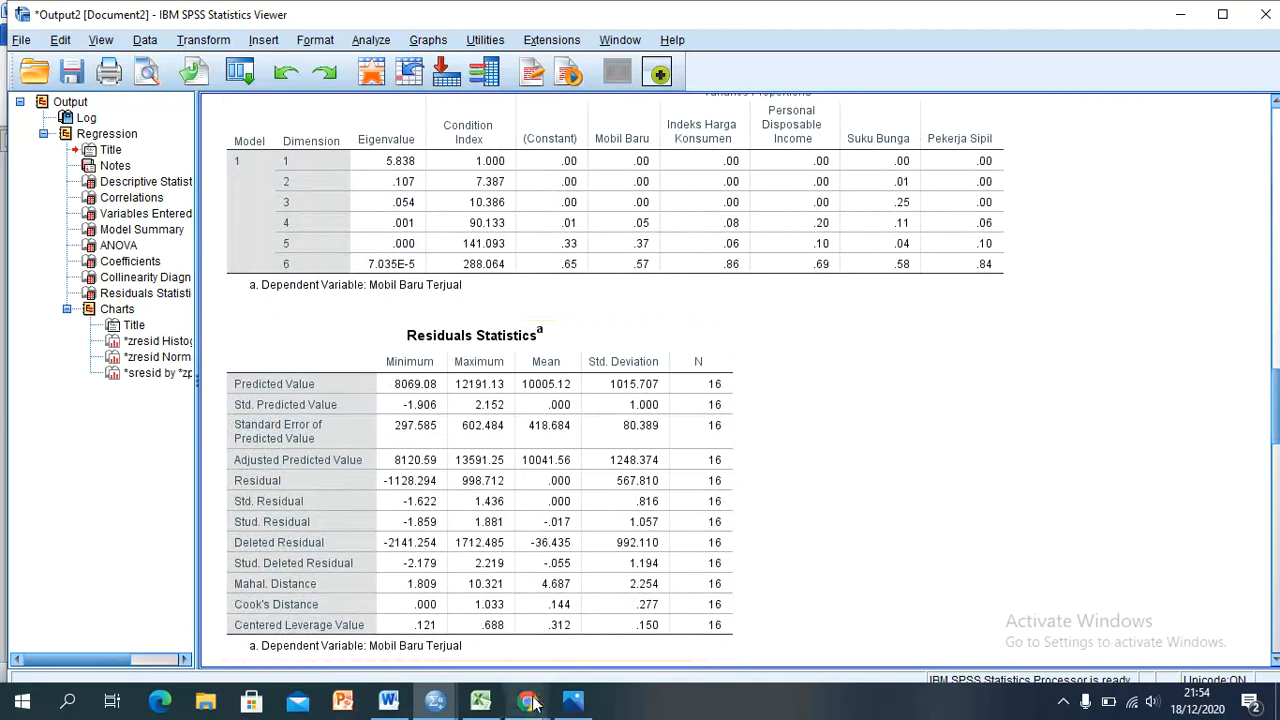
{"action": "mouse_move", "coordinate": [535, 703]}
{"action": "left_click", "coordinate": [478, 650]}
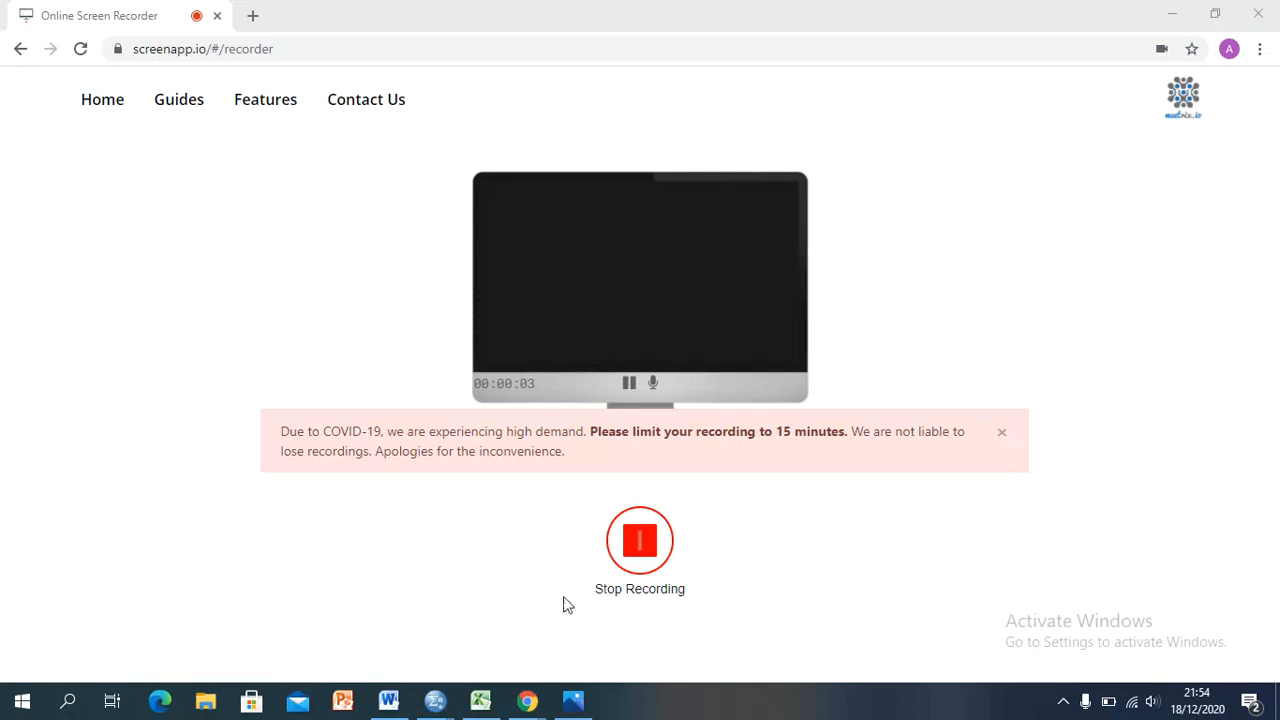